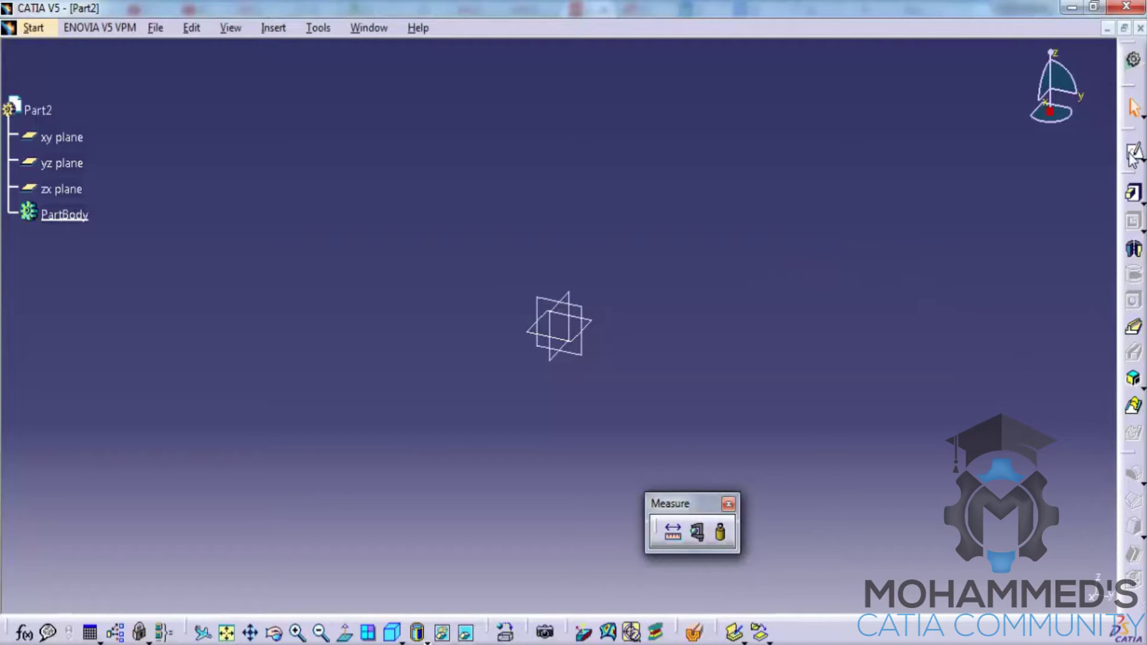
On the yz plane, sketch a Centered Rectangle about the origin, then exit the sketch
click(579, 363)
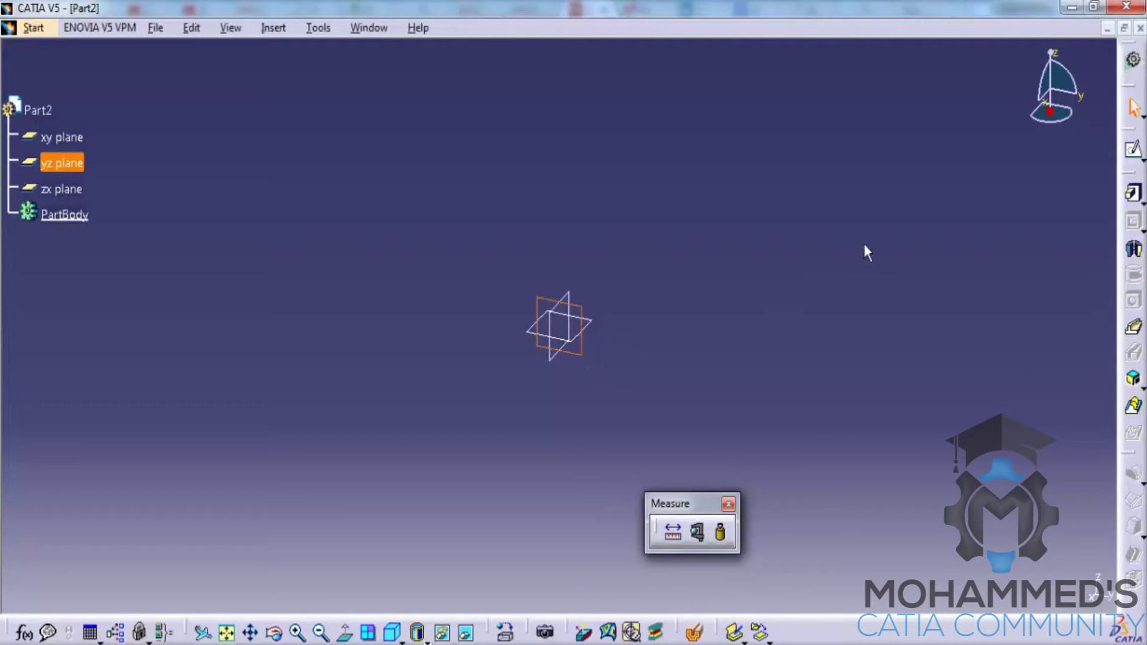
click(1134, 149)
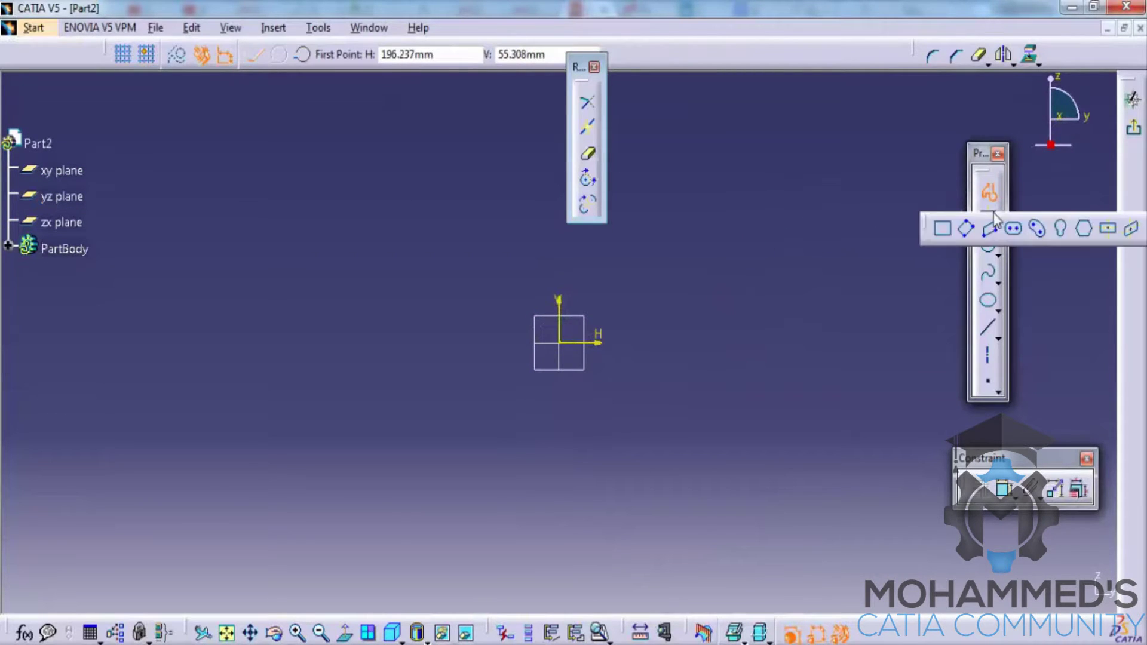
click(996, 227)
click(987, 214)
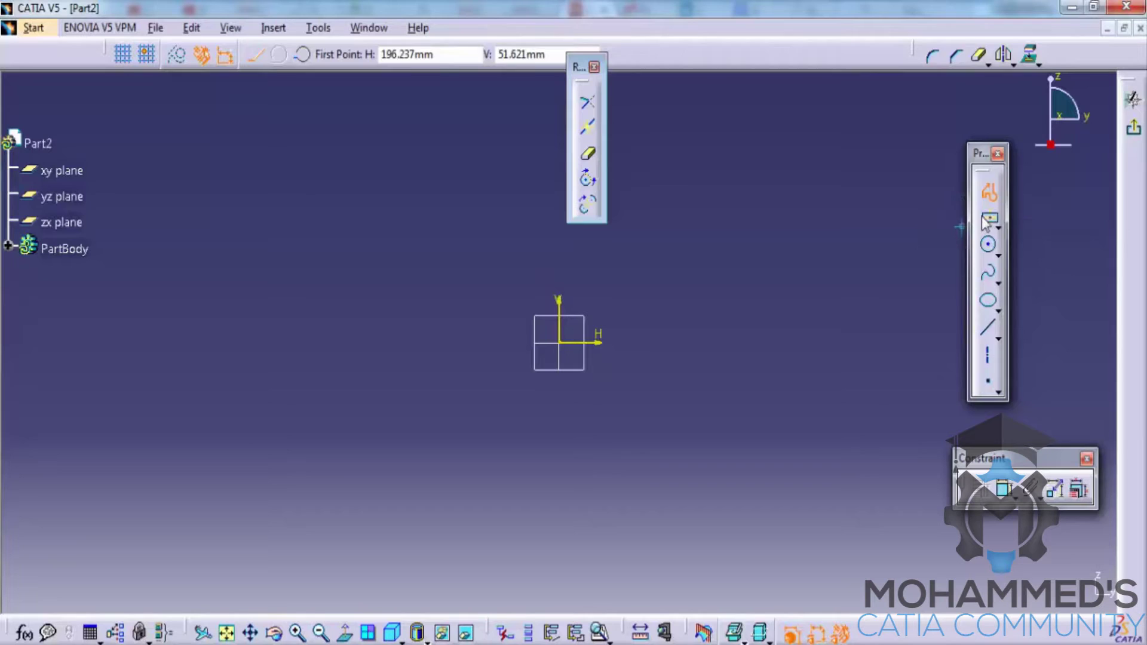
click(567, 353)
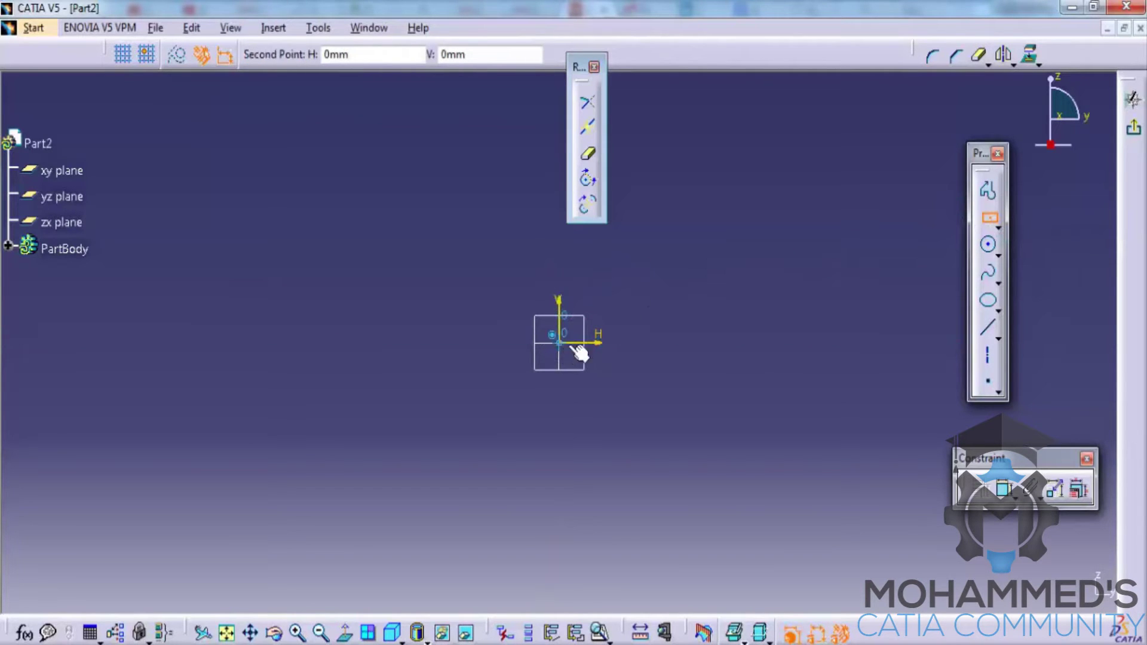
click(655, 291)
click(1134, 127)
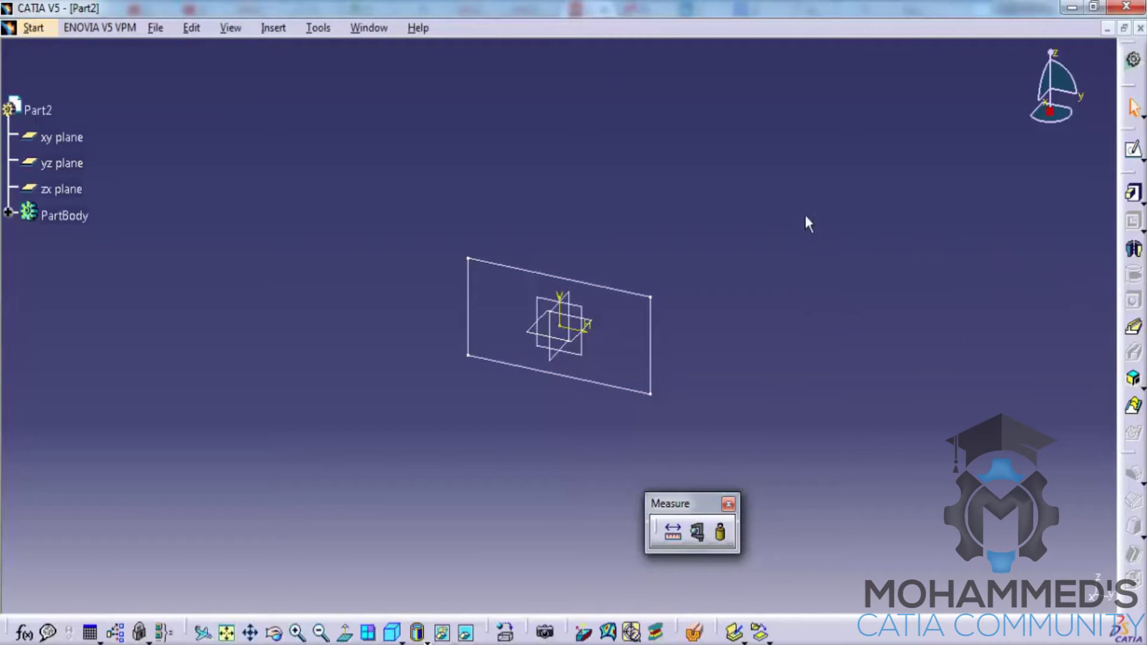
Insert a new body, Body.2, accepting the warning
click(271, 28)
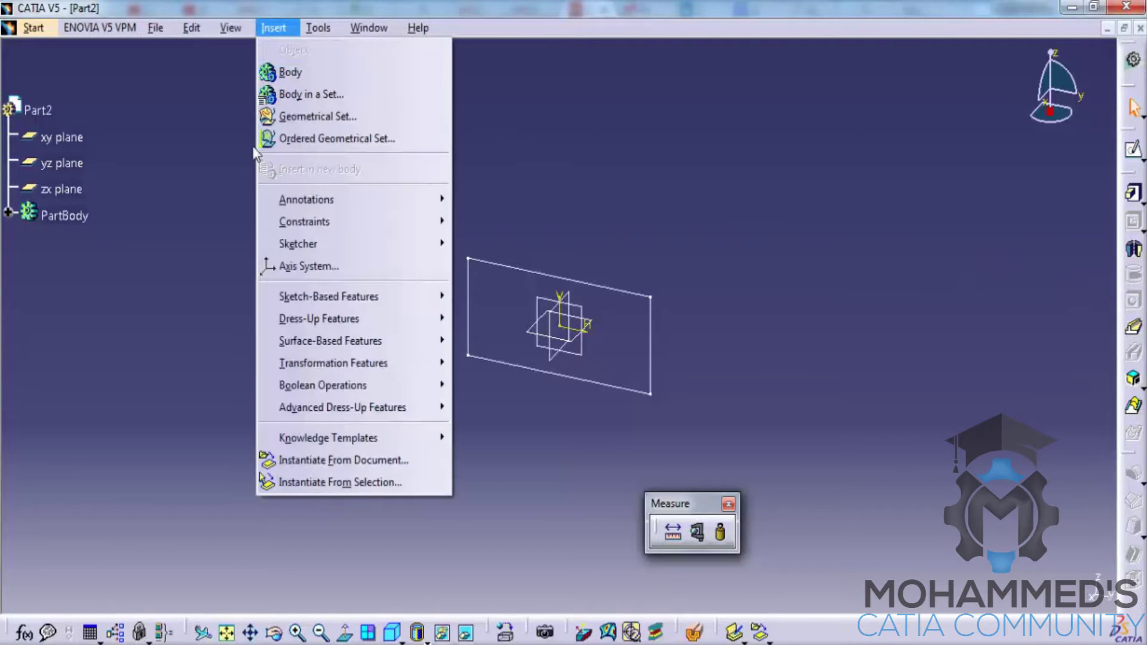
click(285, 73)
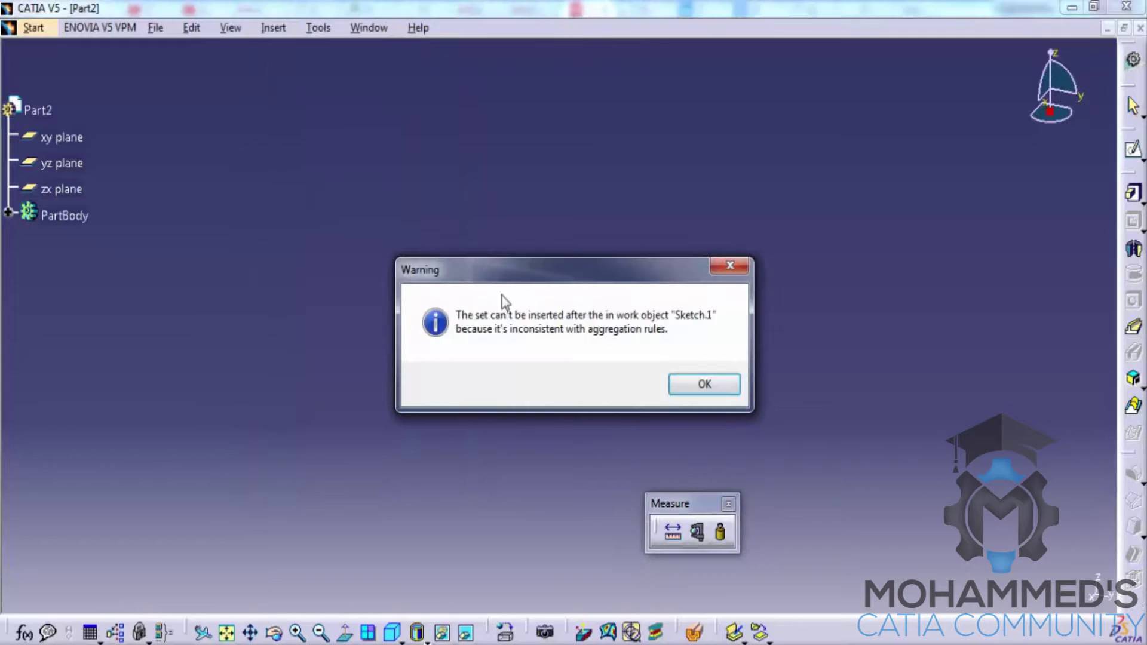
click(687, 390)
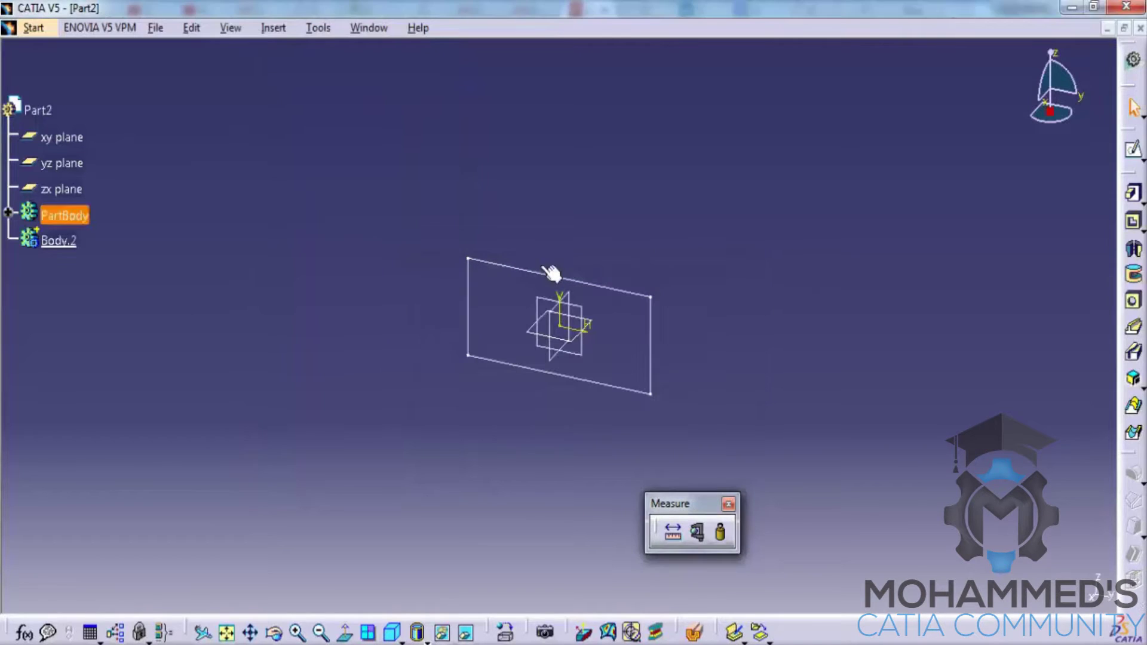
Delete Sketch.1 from PartBody
click(7, 213)
click(79, 241)
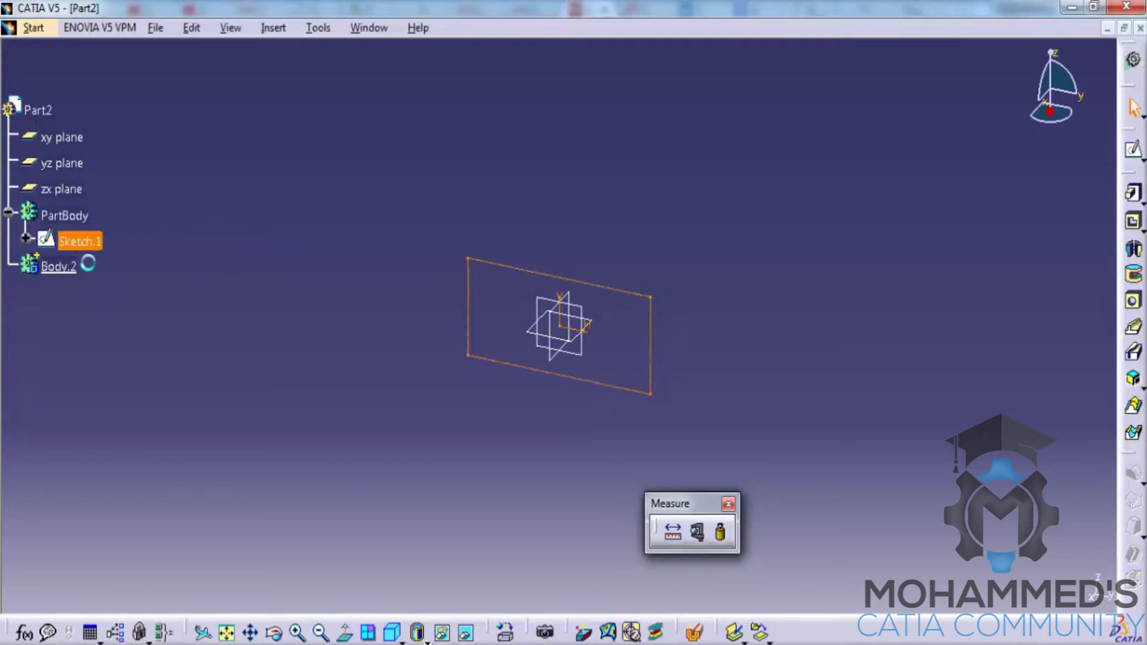
right_click(77, 242)
click(128, 477)
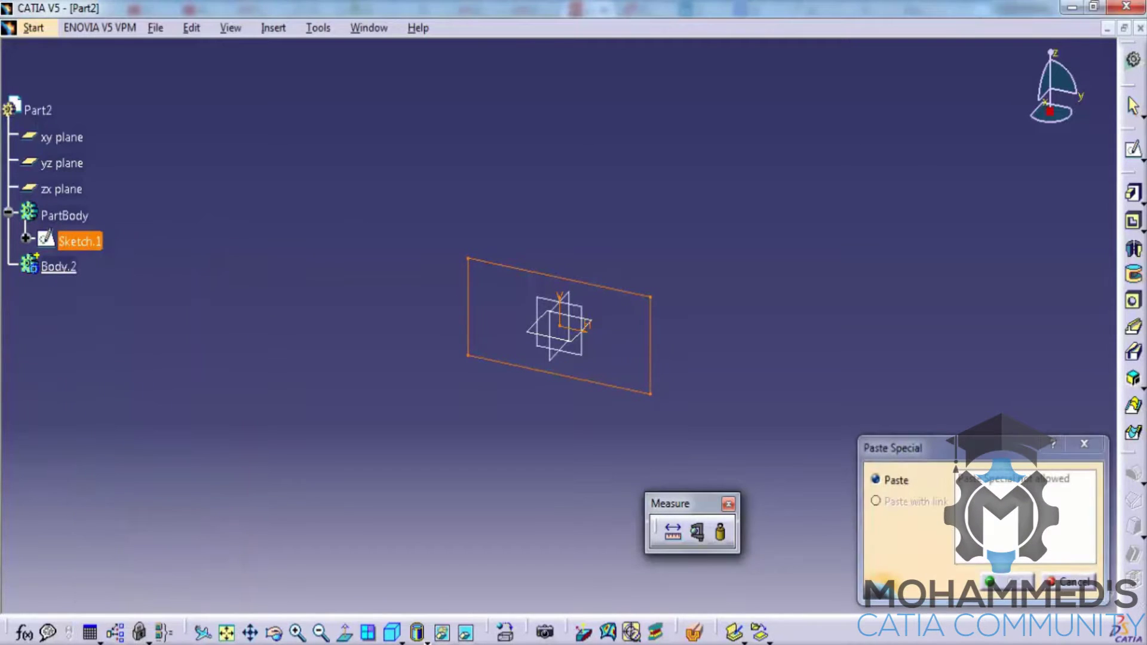
click(1072, 588)
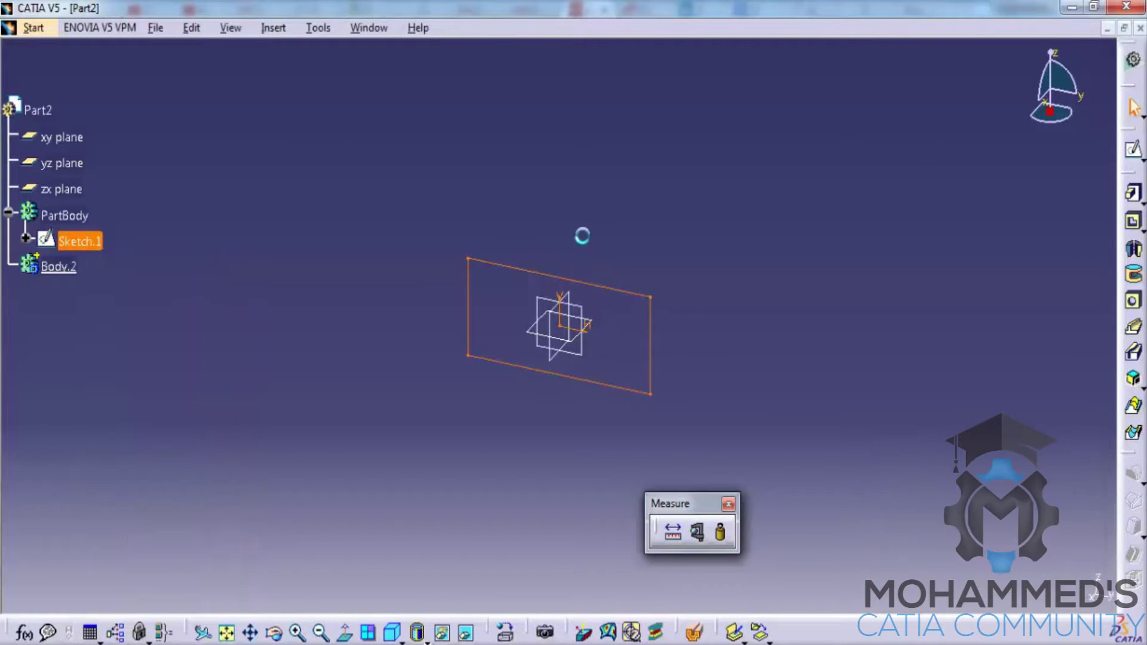
right_click(77, 242)
click(156, 505)
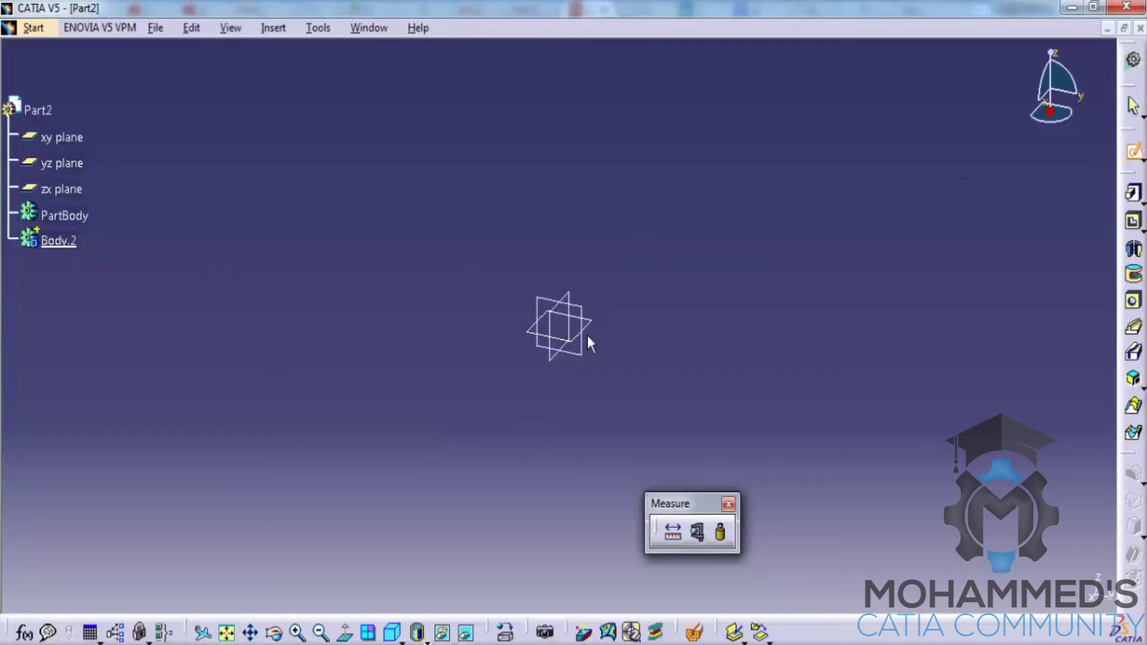
Sketch a new centred rectangle on the yz plane about the origin
click(583, 362)
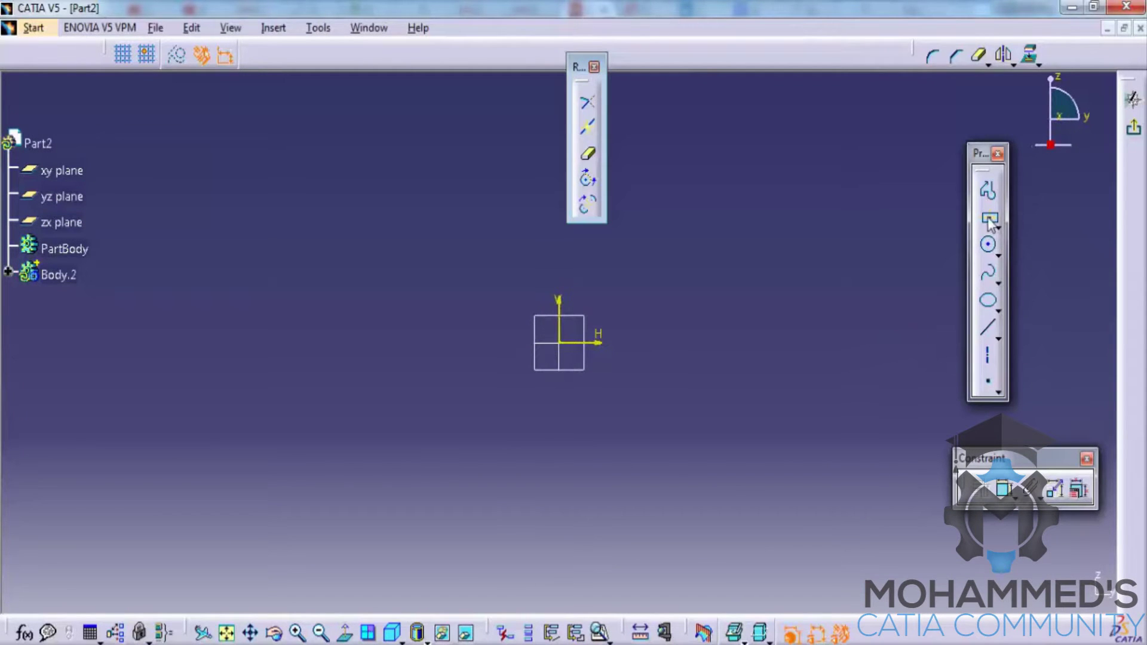
click(989, 218)
click(559, 343)
click(809, 218)
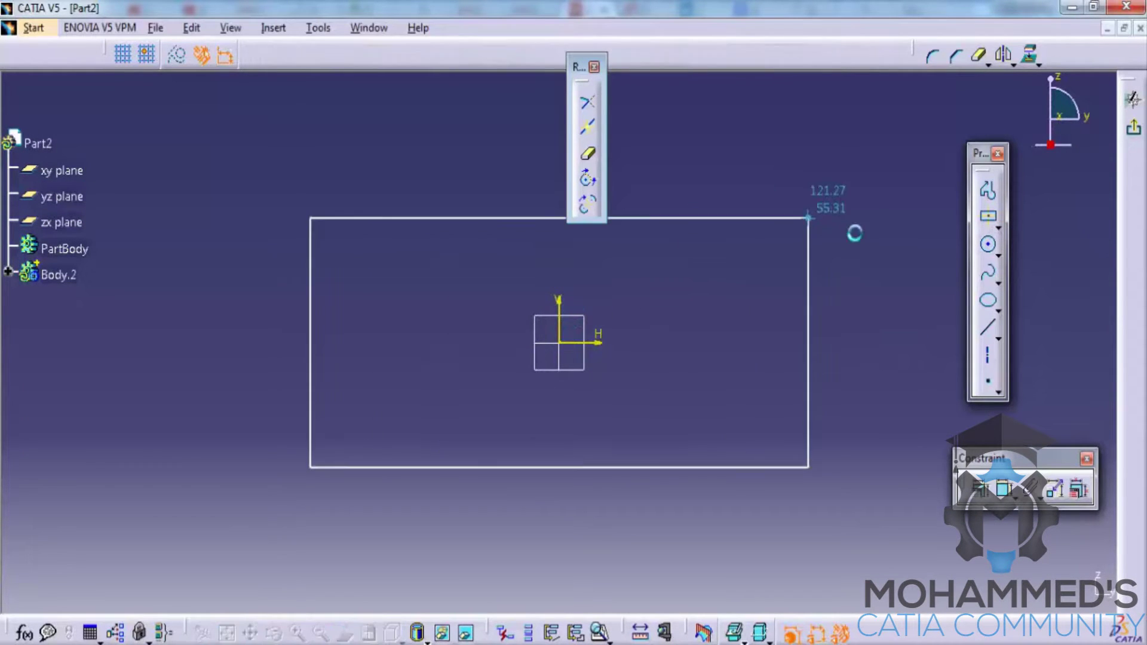
click(1134, 127)
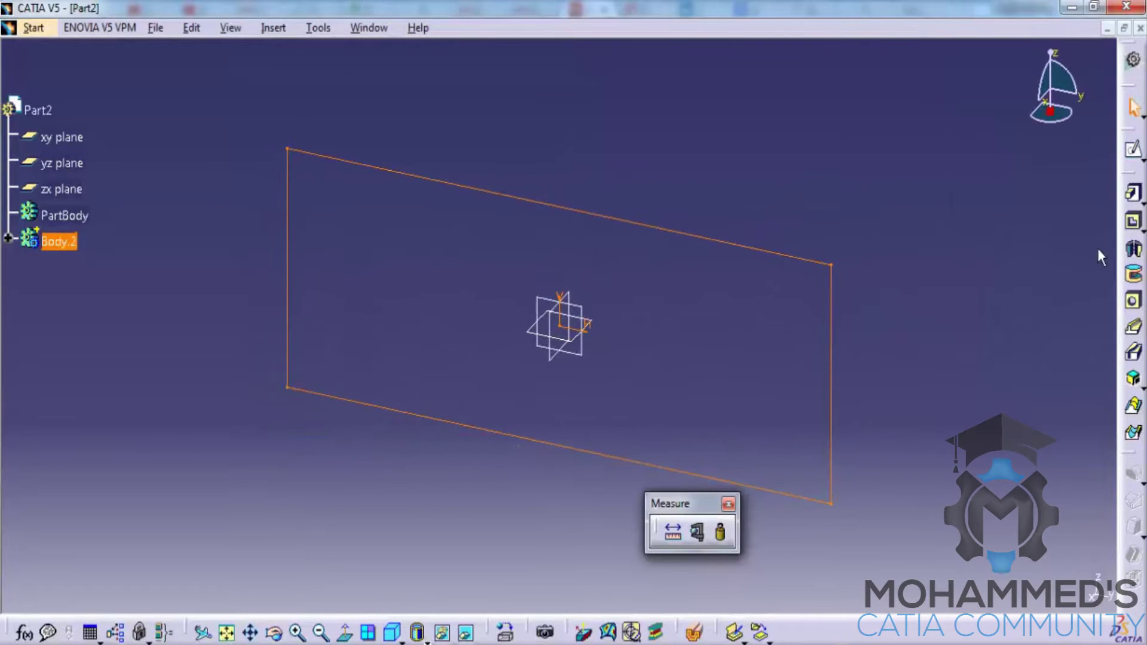
Pocket the rectangle sketch 20mm deep and rotate to inspect the plate
click(1134, 223)
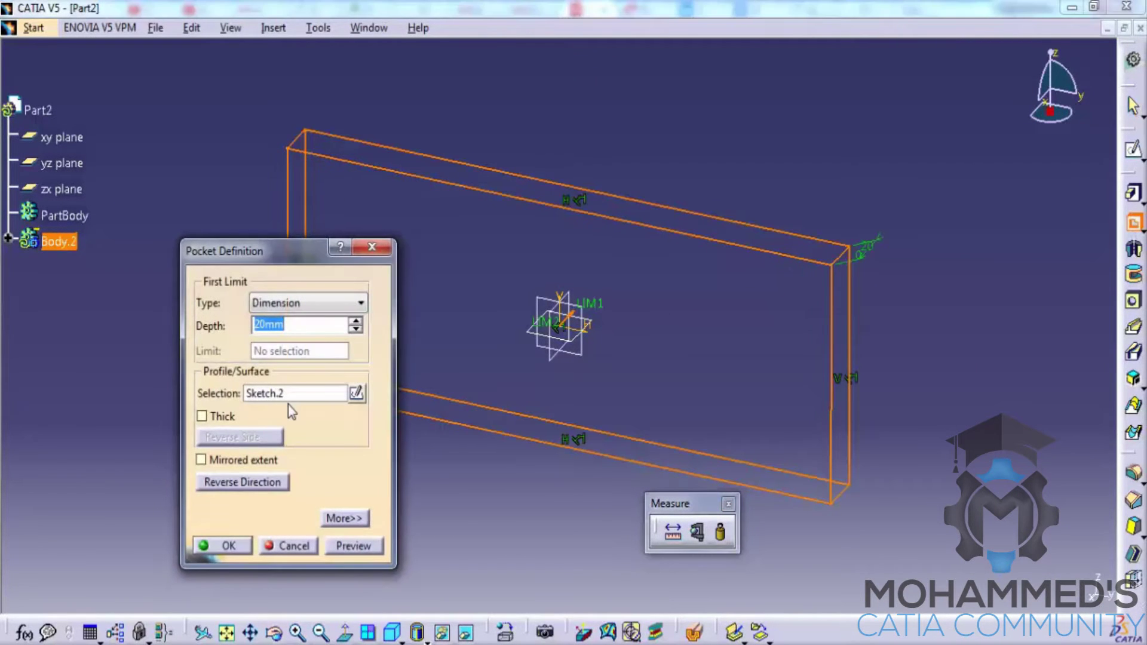
click(222, 545)
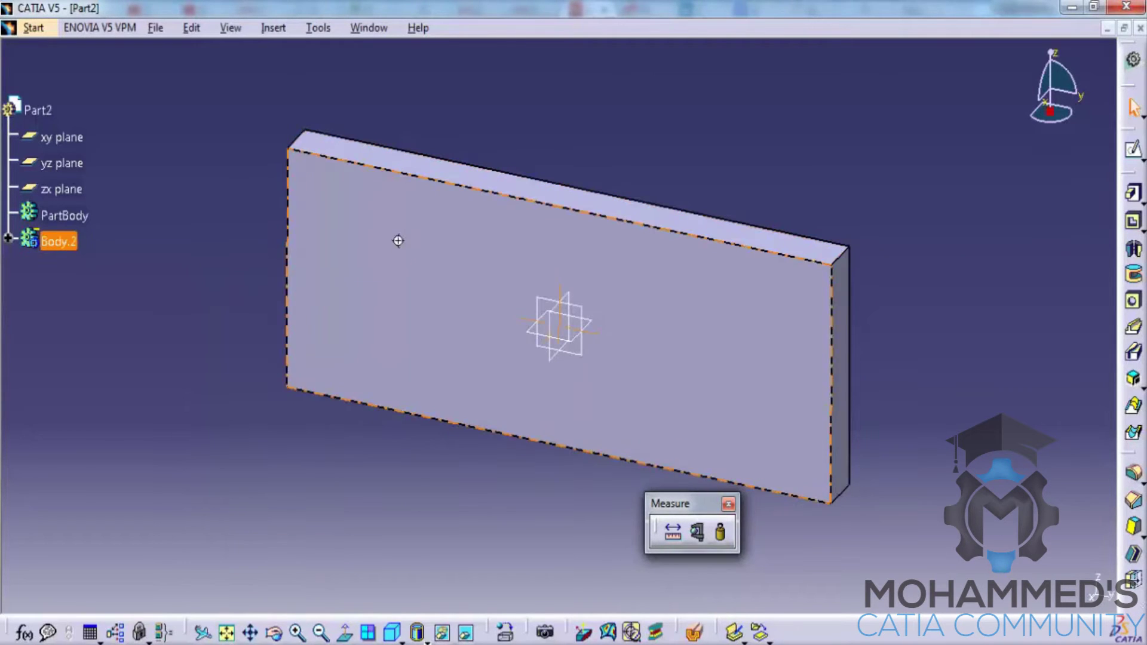
middle_drag(399, 241, 543, 400)
Clear the selection and browse Insert > Boolean Operations without choosing anything
click(234, 195)
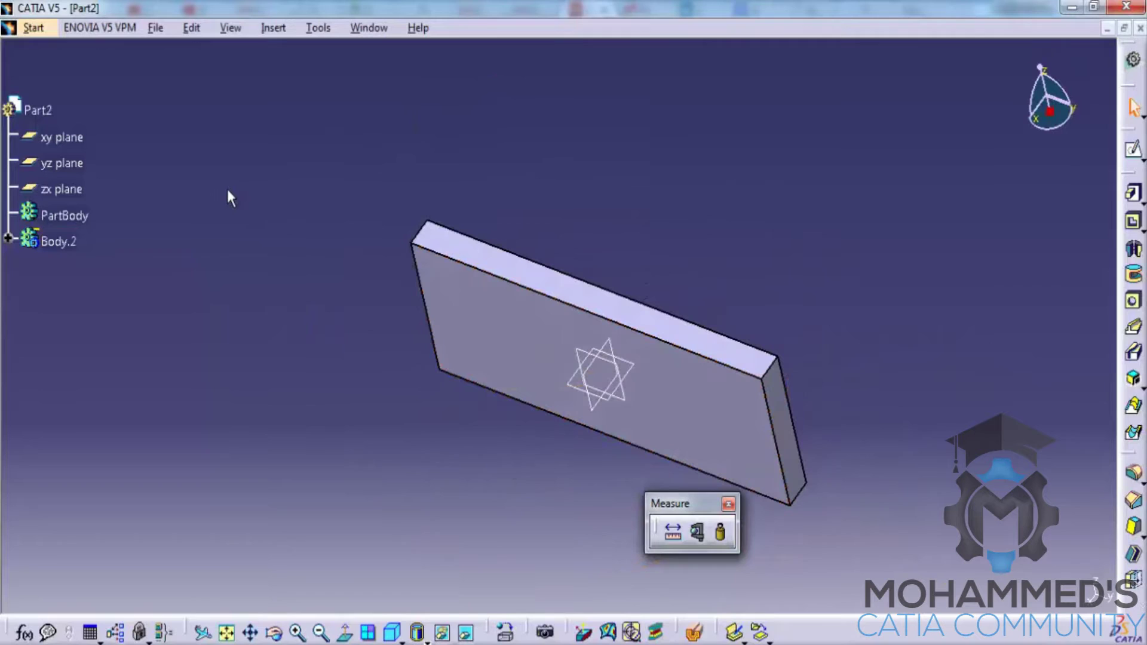
click(270, 28)
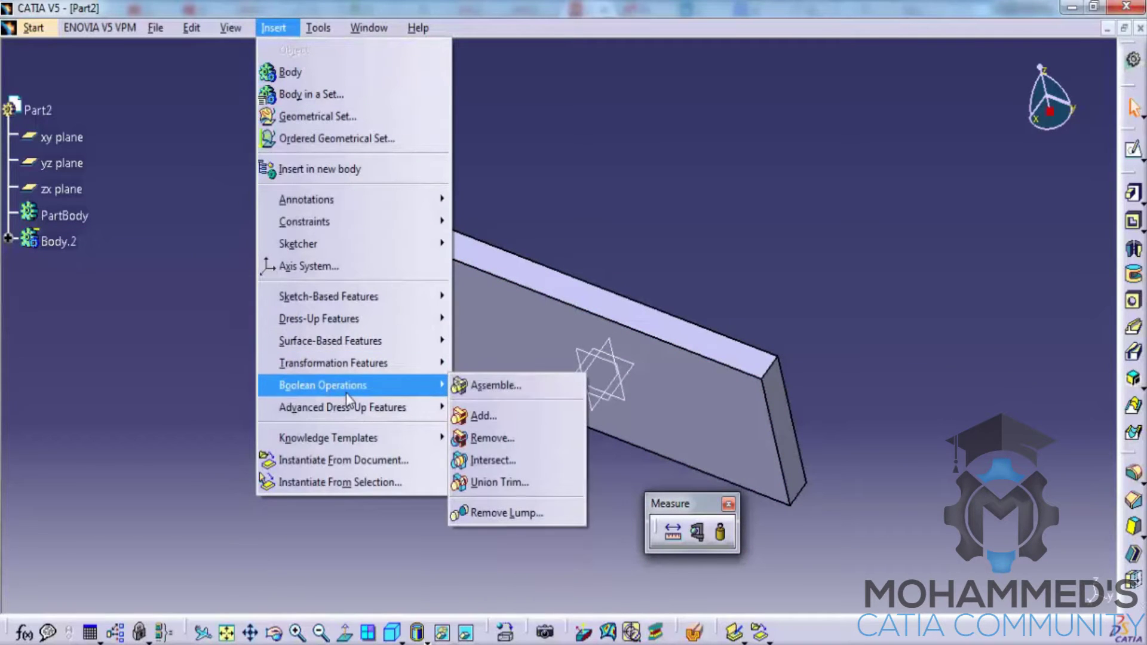
click(647, 217)
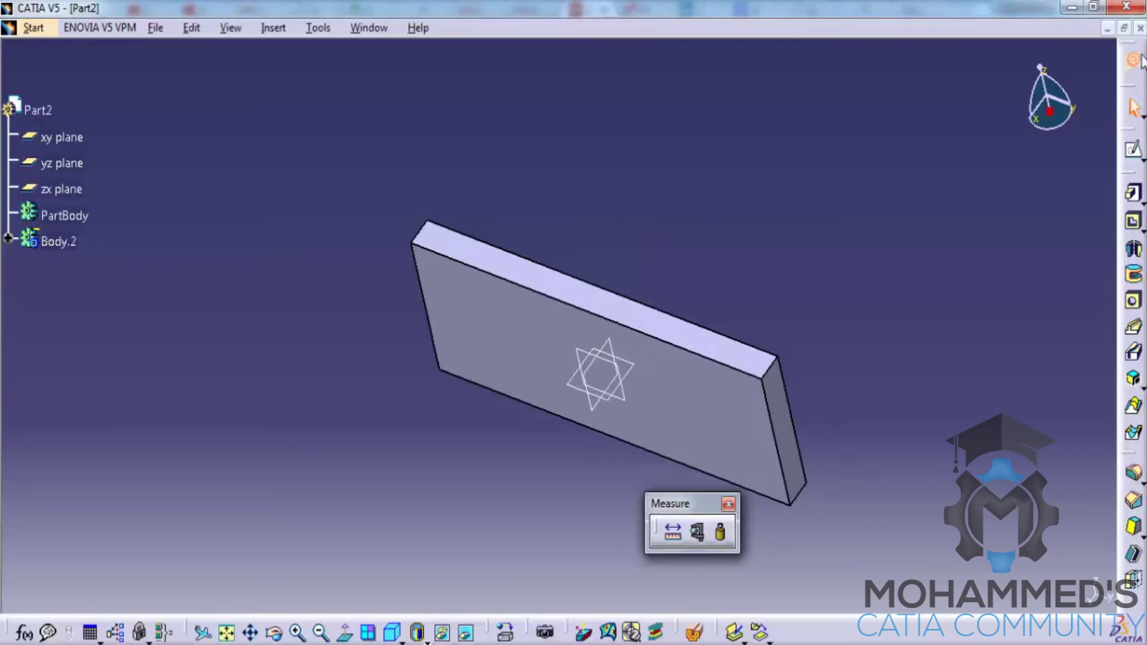
Create a new Part document via File > New
click(155, 28)
click(173, 46)
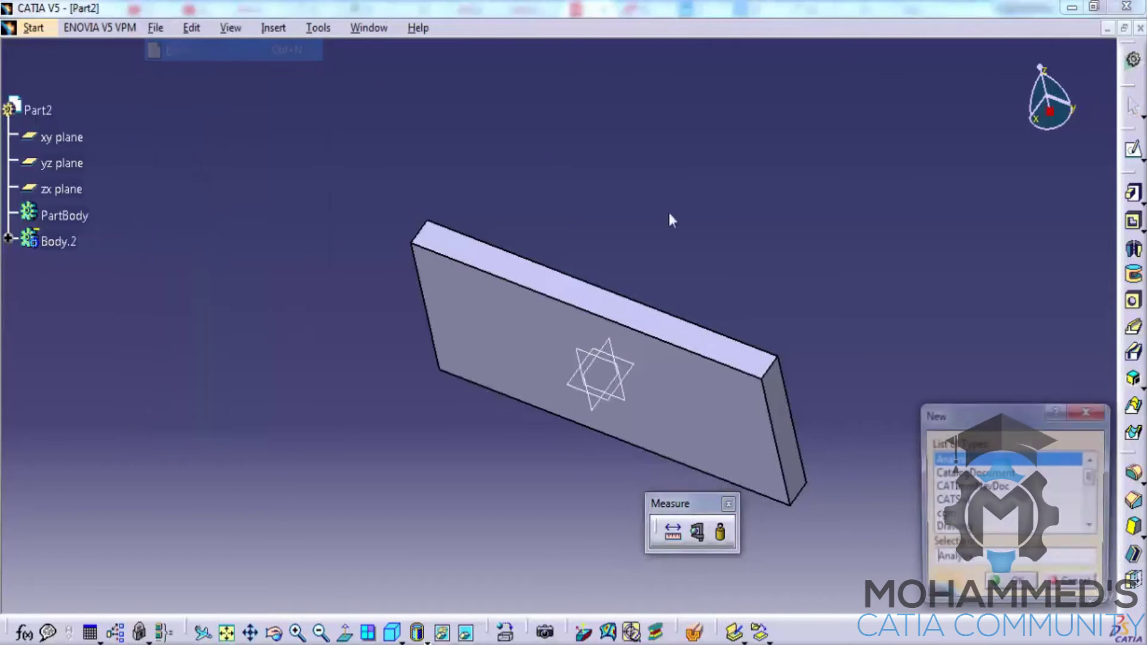
scroll(968, 502, down, 4)
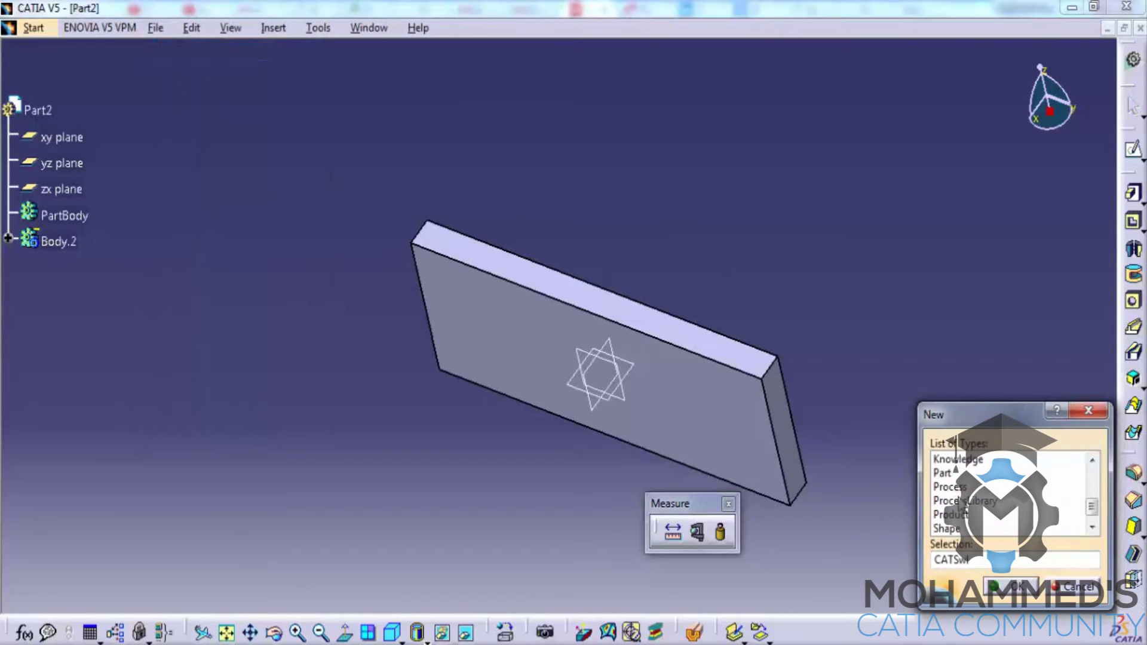
click(944, 459)
click(1007, 587)
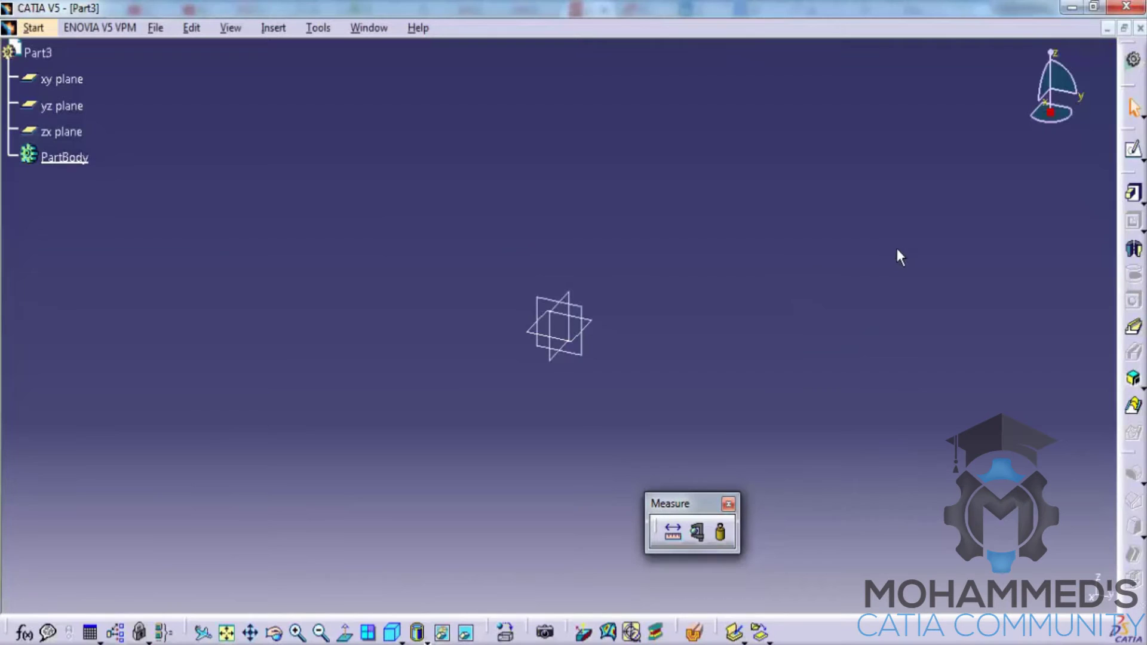
Sketch an open three-segment Profile polyline on the yz plane and exit
click(1133, 148)
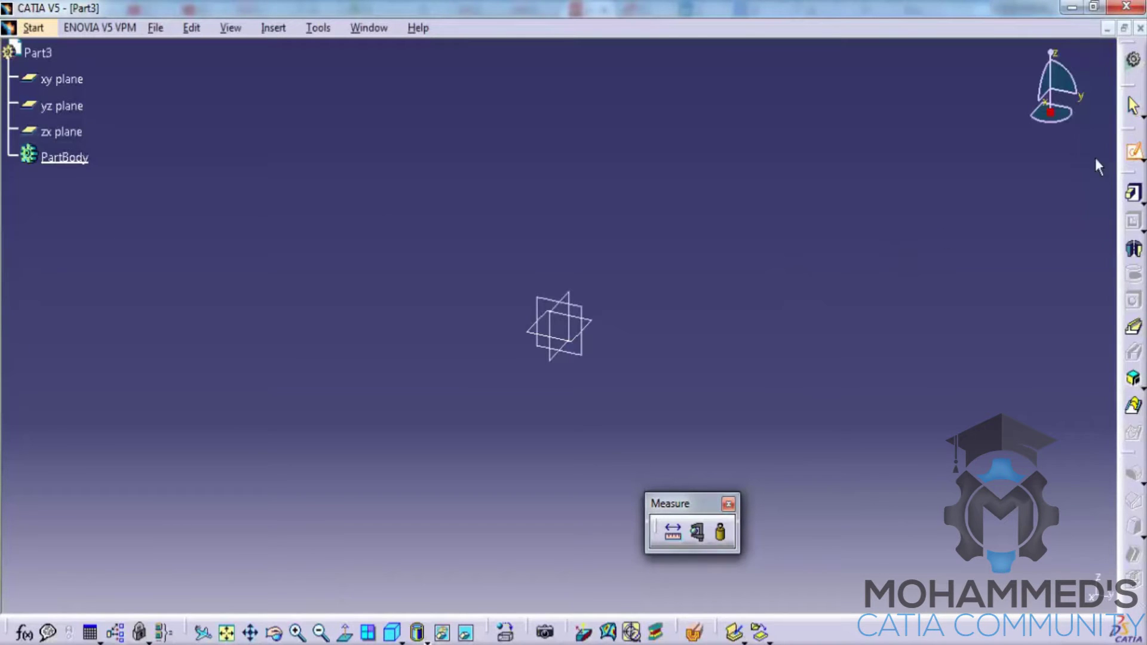
click(588, 358)
click(988, 190)
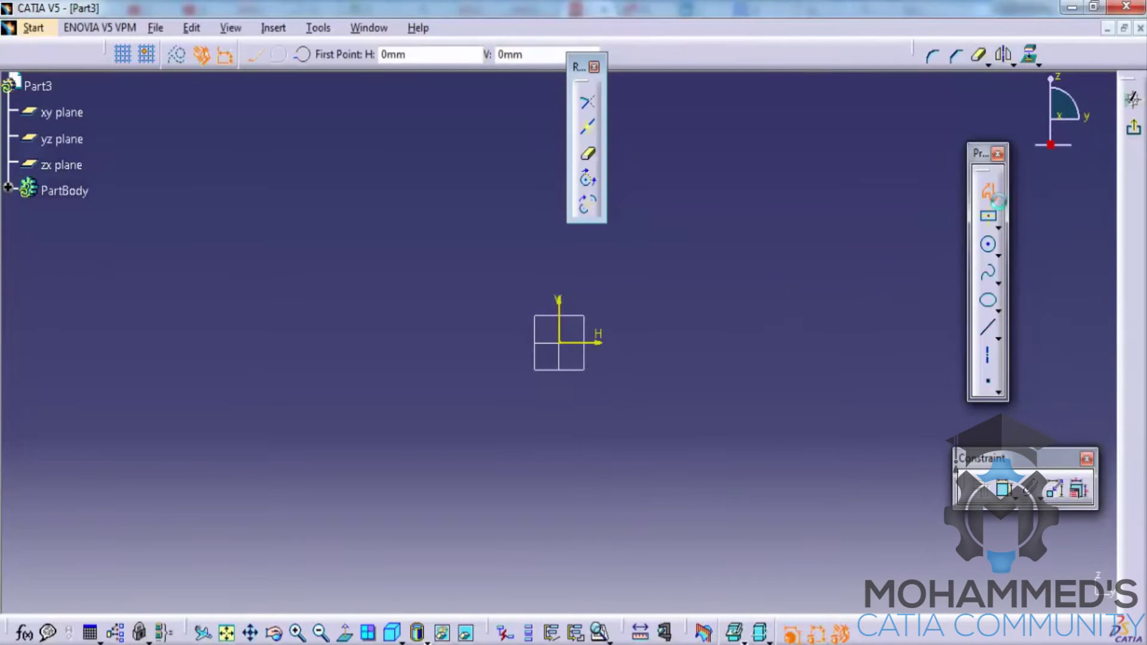
click(668, 258)
click(859, 161)
click(859, 361)
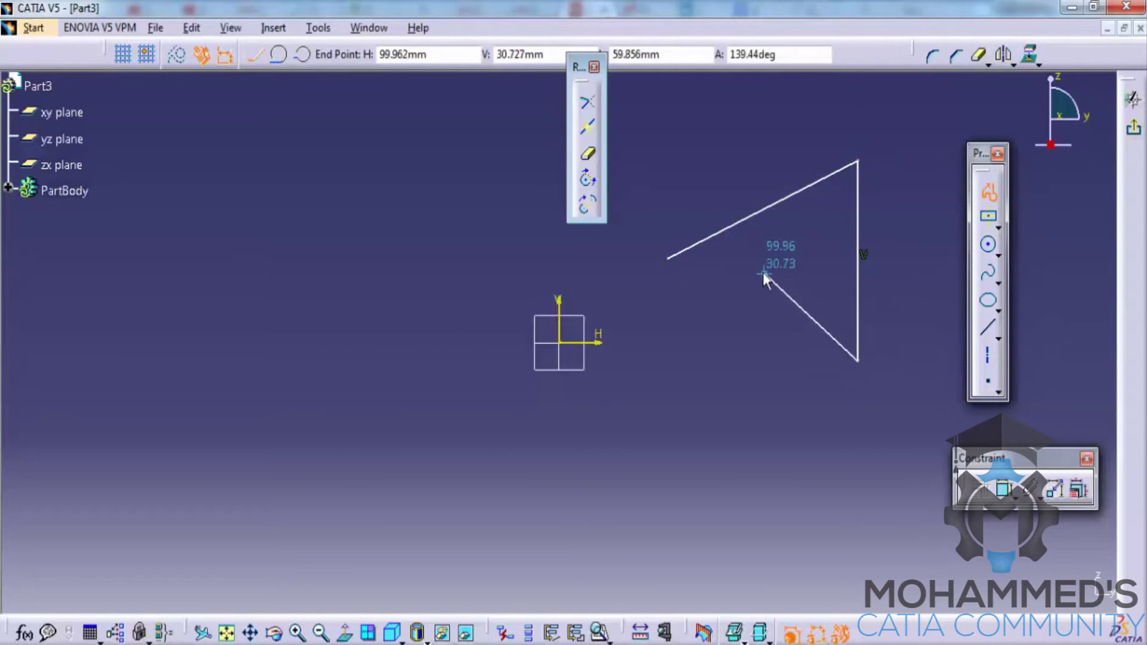
click(754, 275)
click(1134, 127)
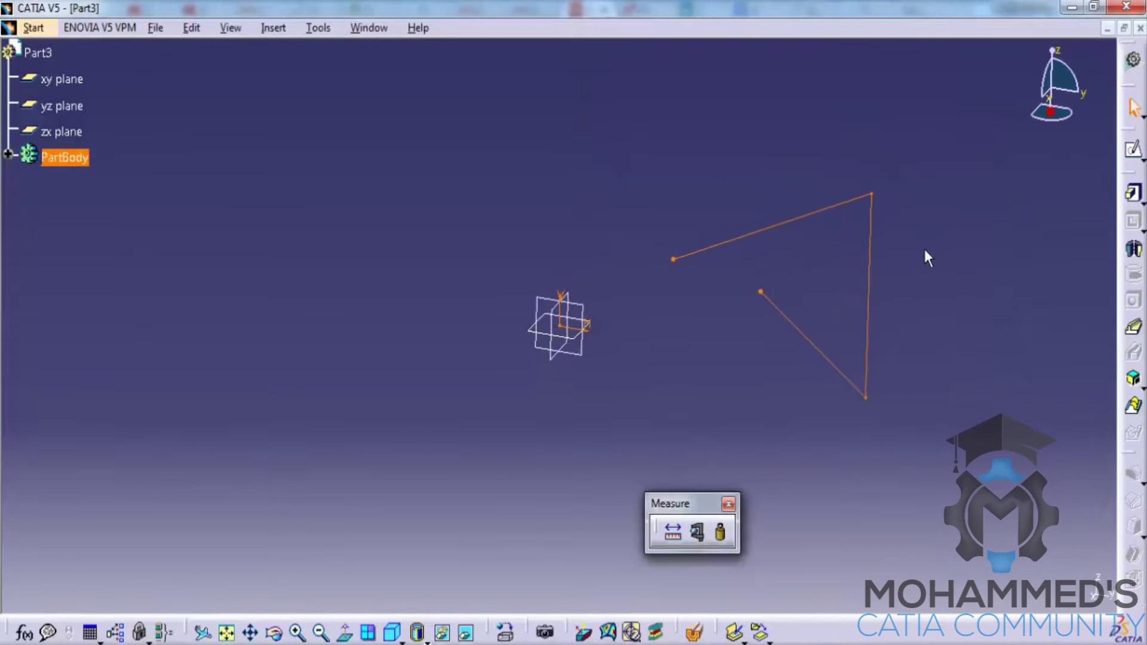
Pad the open profile 20mm as a Thick pad with 5mm thickness
click(1135, 197)
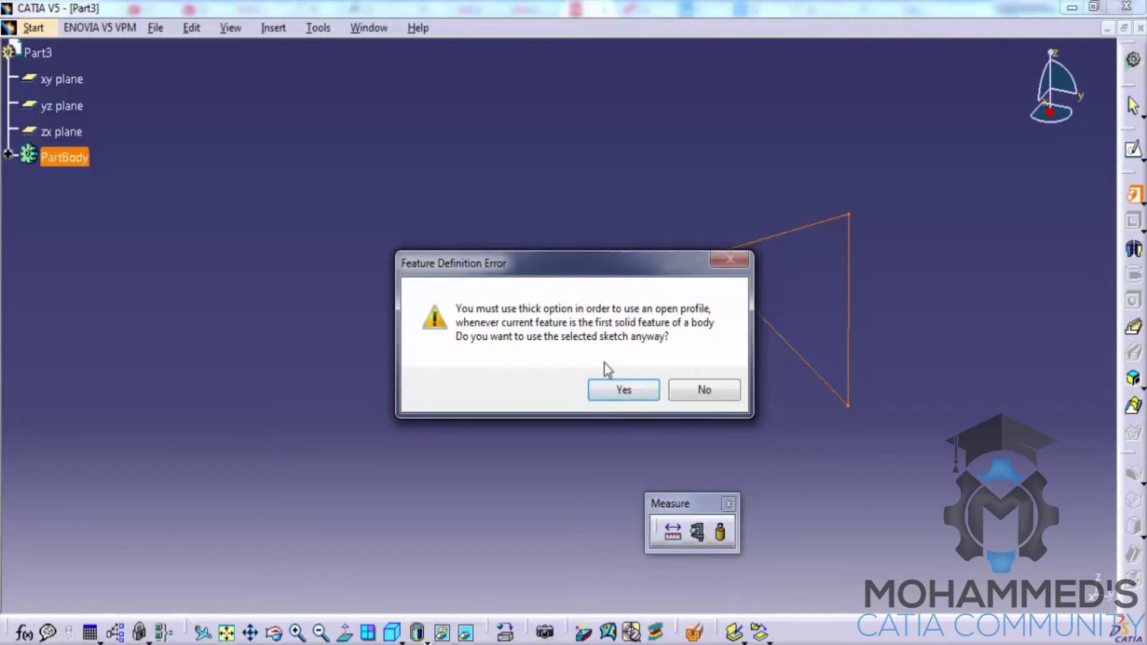
click(608, 389)
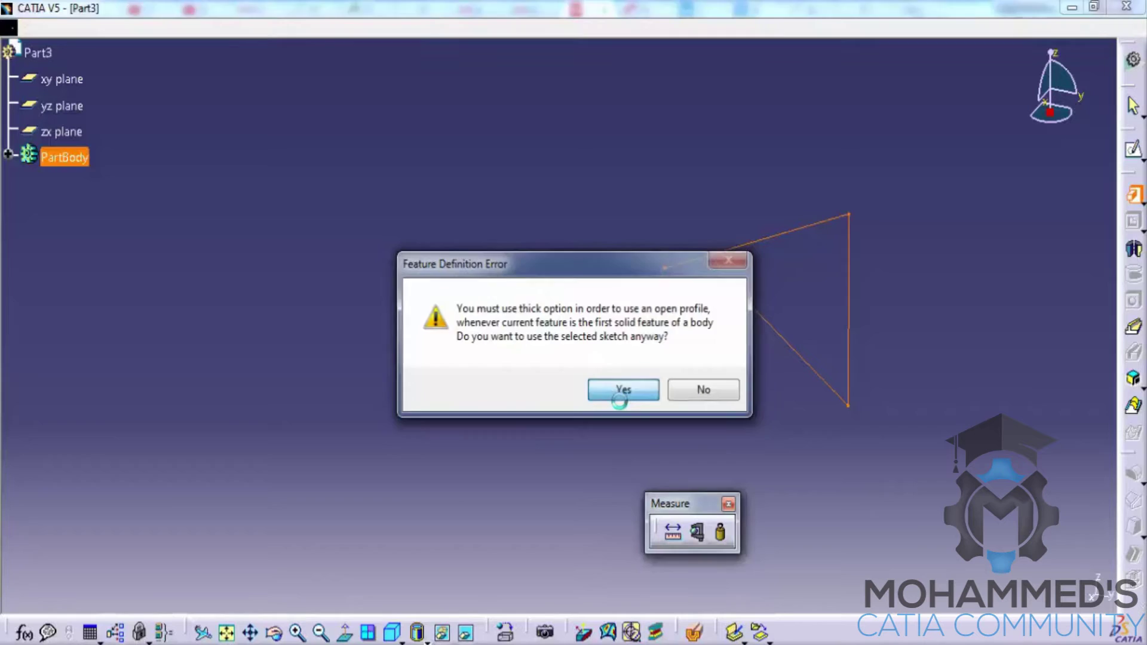
click(203, 417)
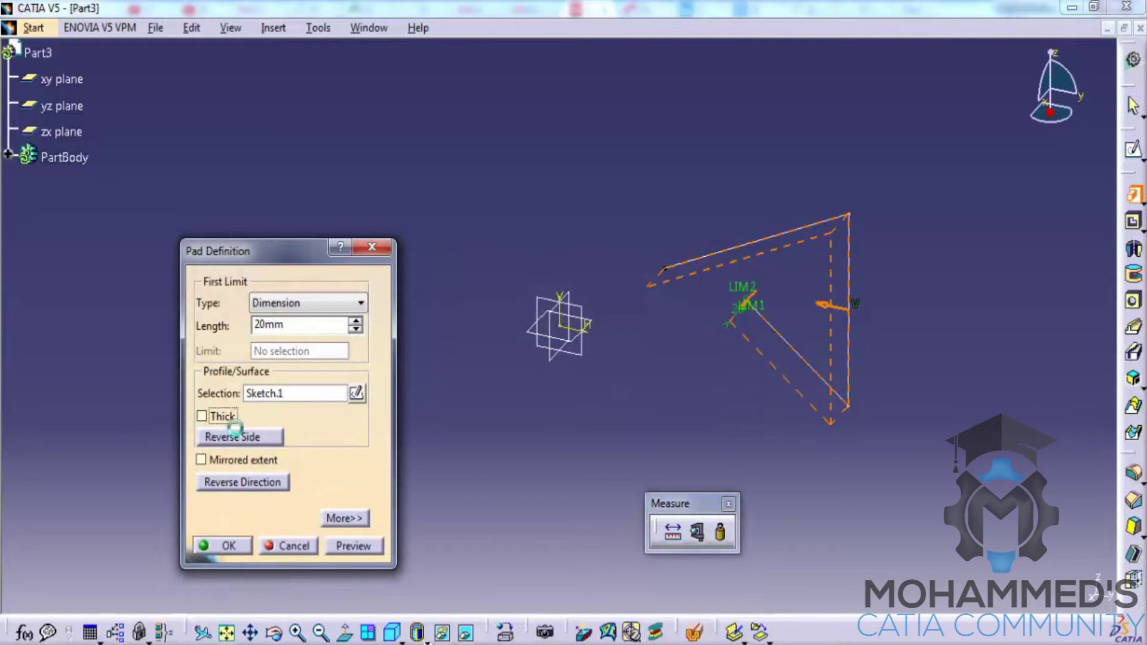
double_click(520, 464)
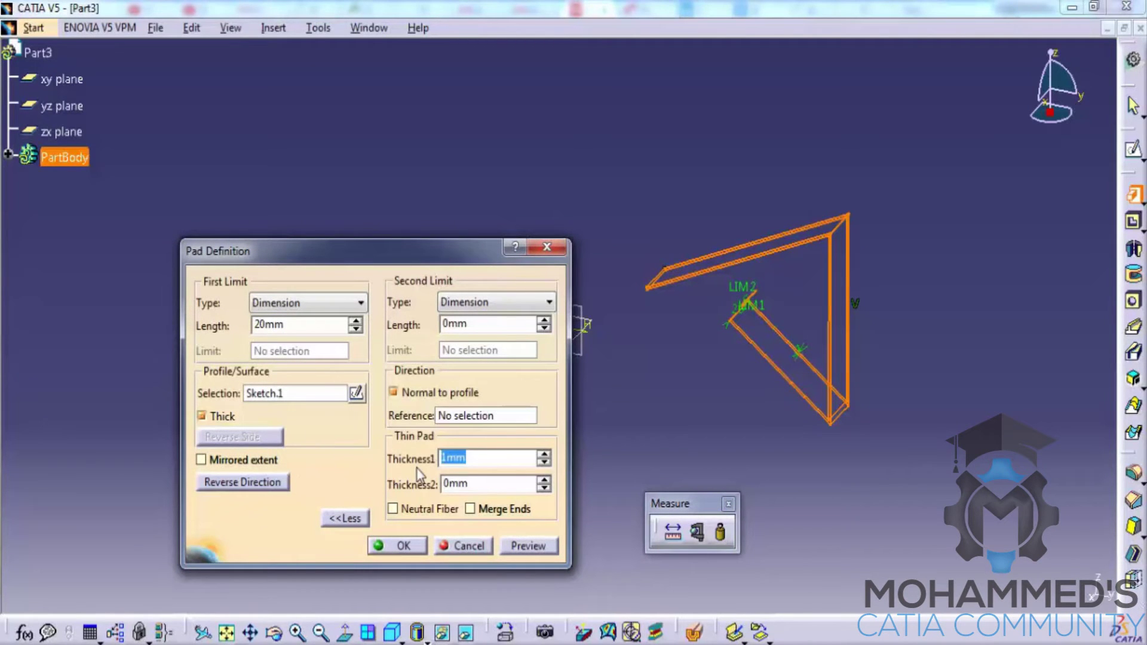
text(5)
click(512, 546)
click(389, 555)
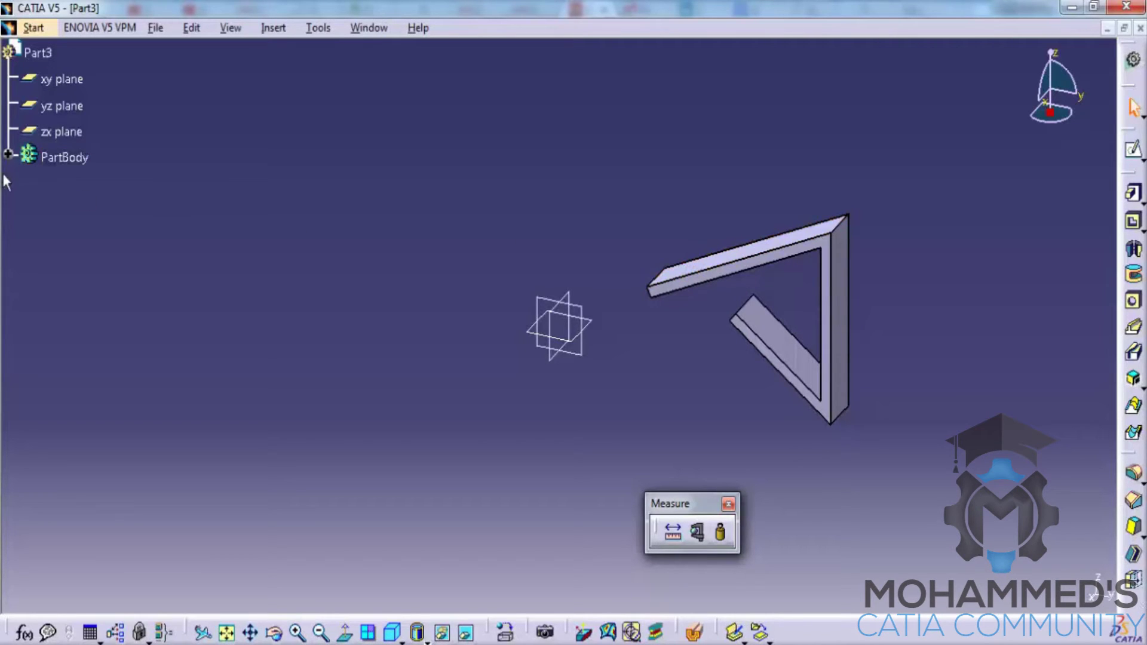
Sketch a line, tangent arc and crossing line profile on the yz plane as Sketch.2
click(7, 155)
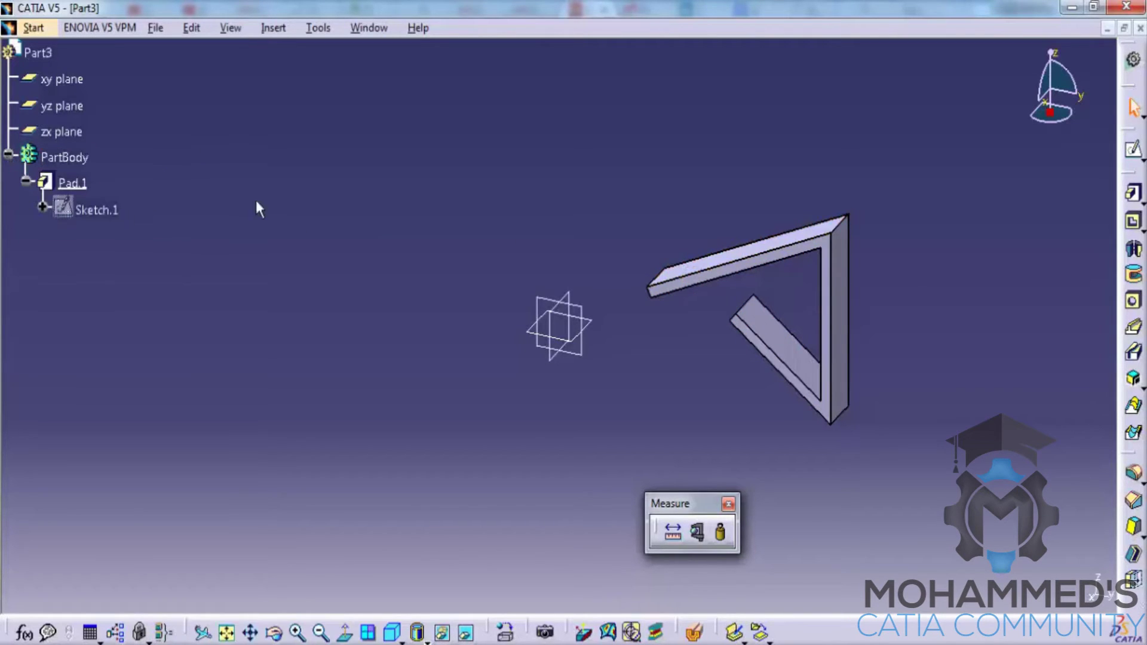
click(582, 357)
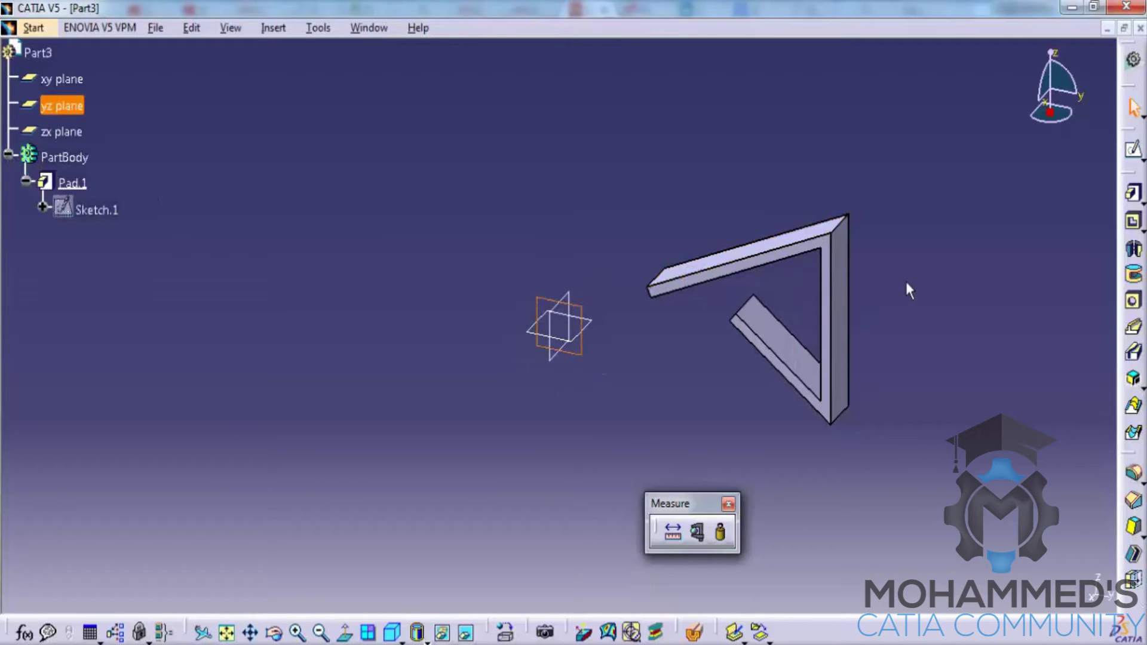
click(1133, 148)
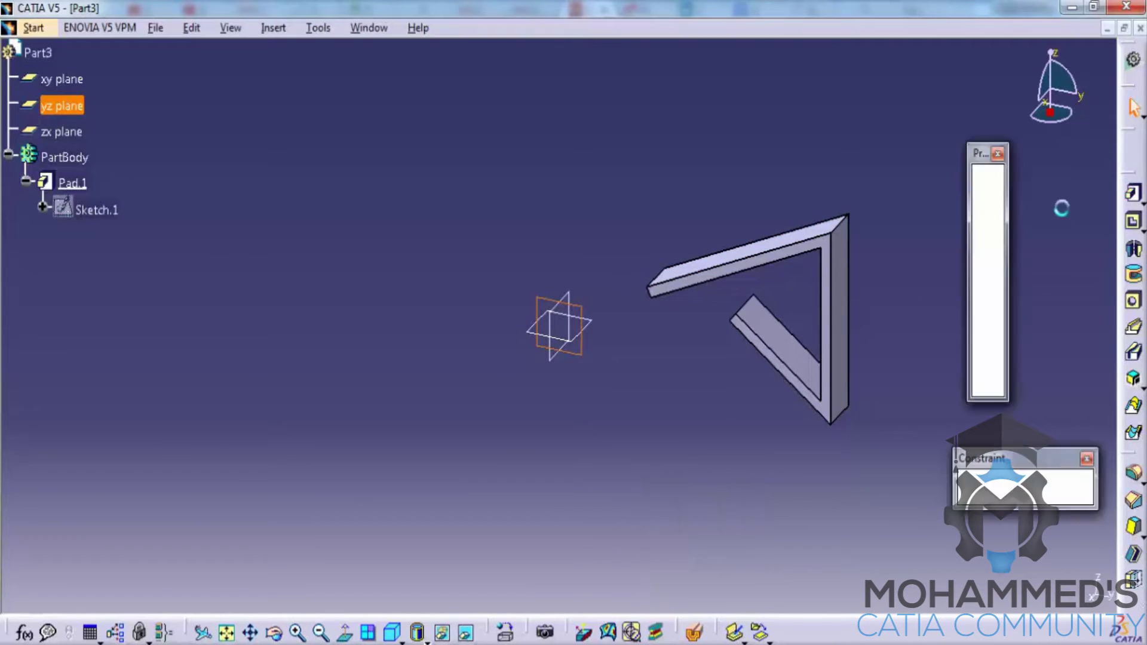
click(989, 192)
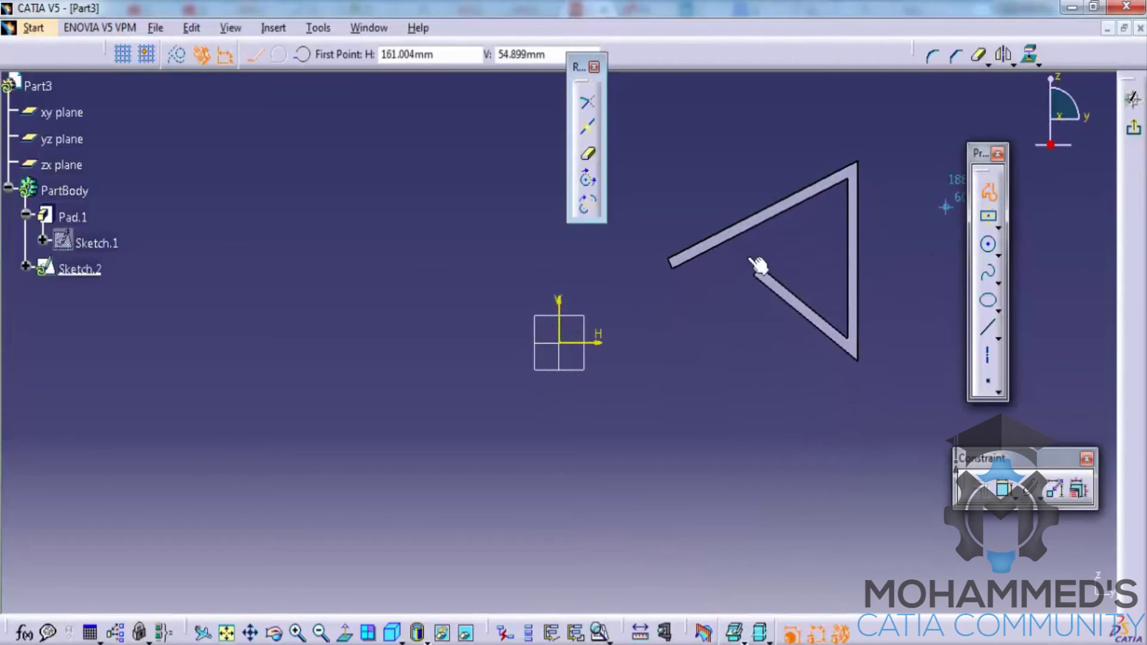
click(174, 309)
click(419, 198)
click(232, 196)
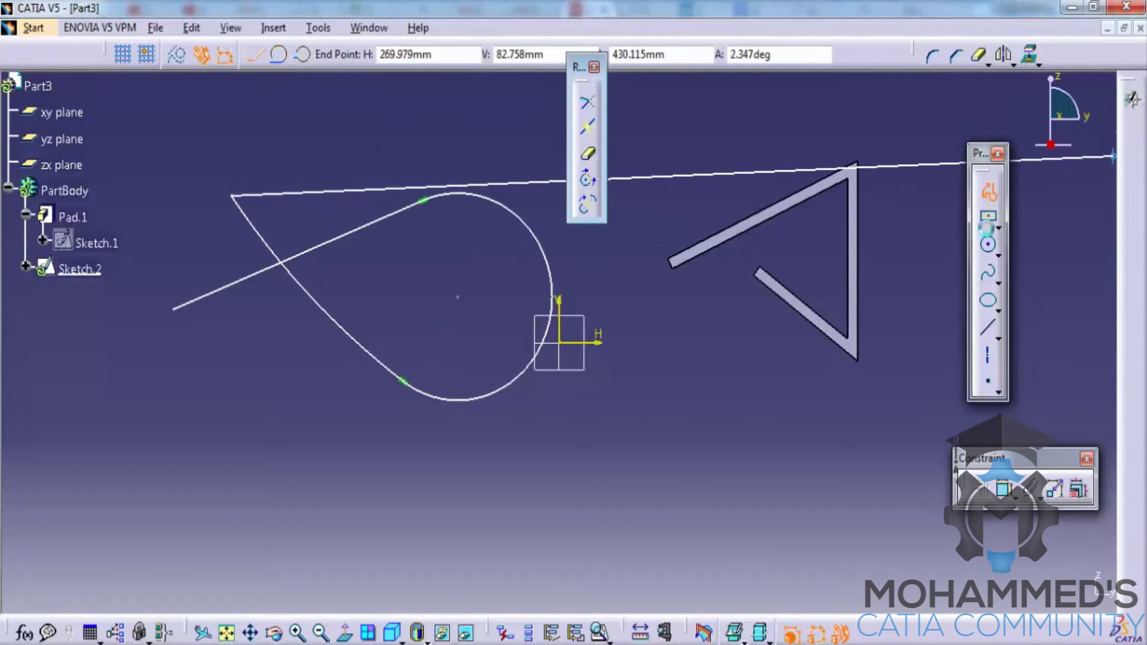
click(1133, 128)
Try padding Sketch.2, dismiss the self-intersection and geometry errors, and cancel the pad
click(1134, 192)
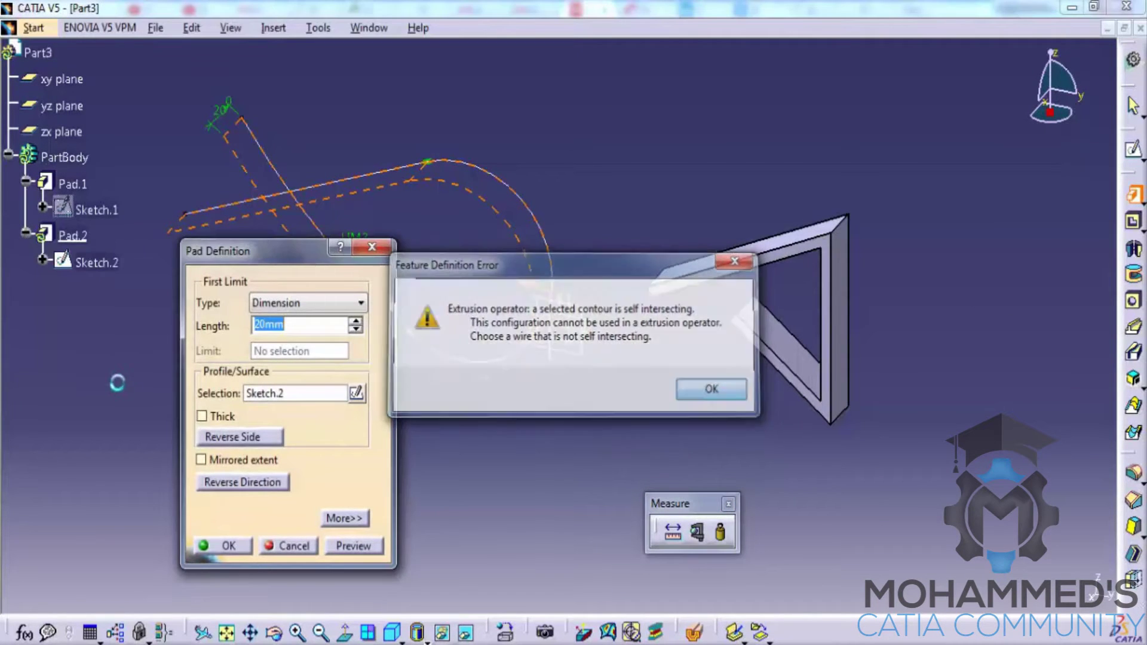
click(708, 397)
click(202, 417)
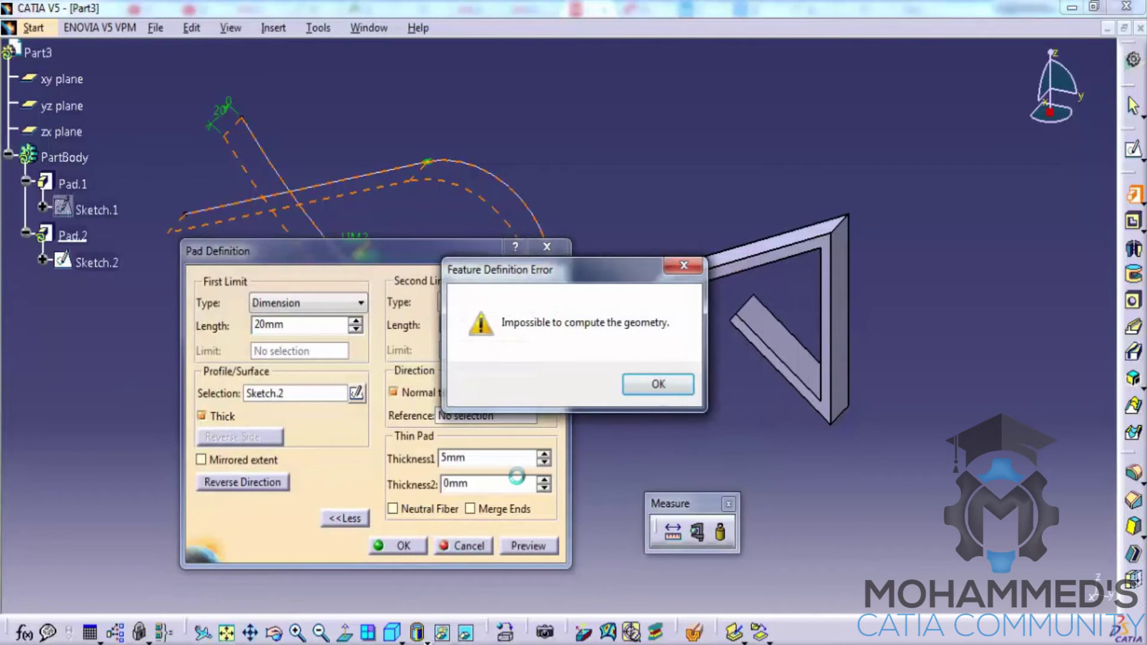
click(658, 384)
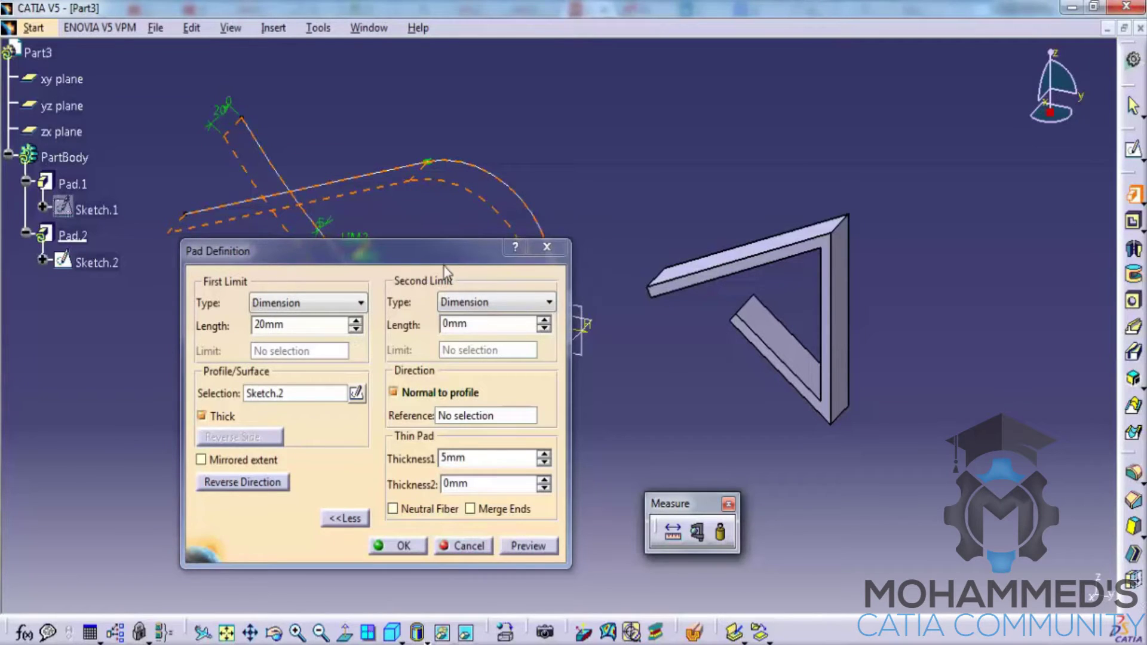
drag(454, 260, 533, 247)
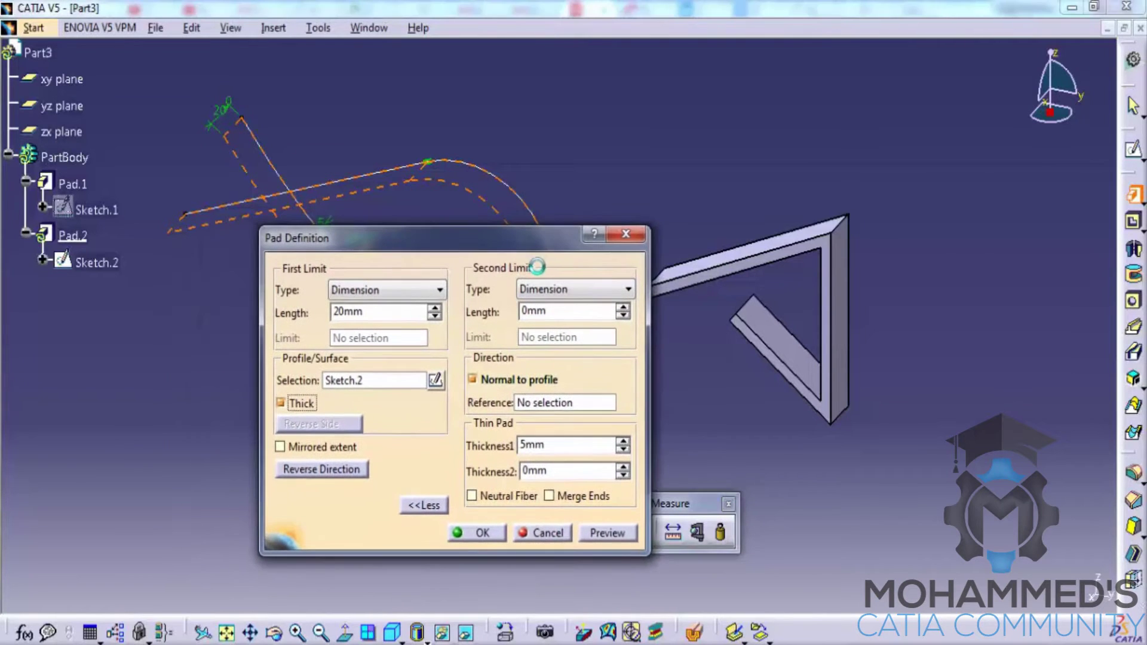
click(534, 539)
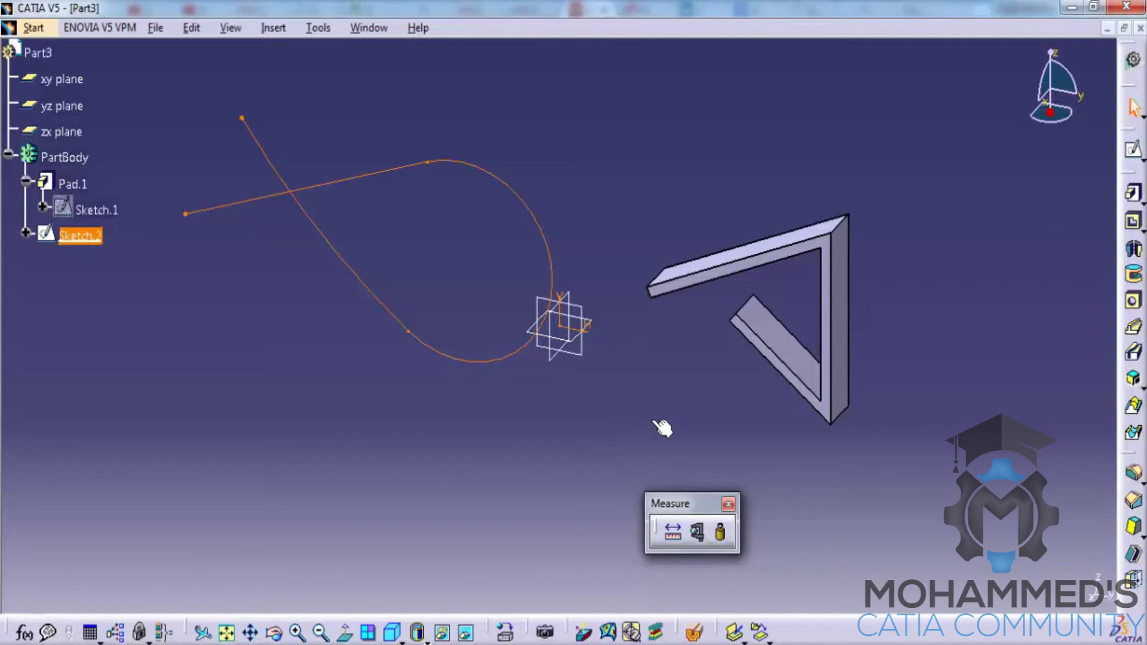
click(571, 374)
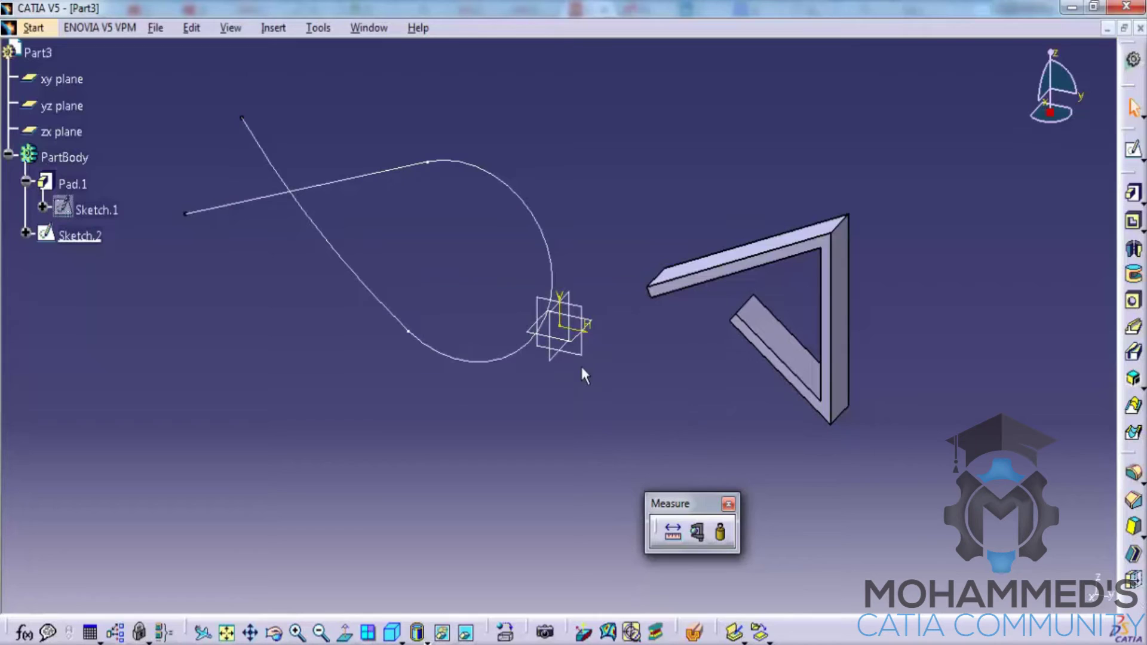
click(579, 362)
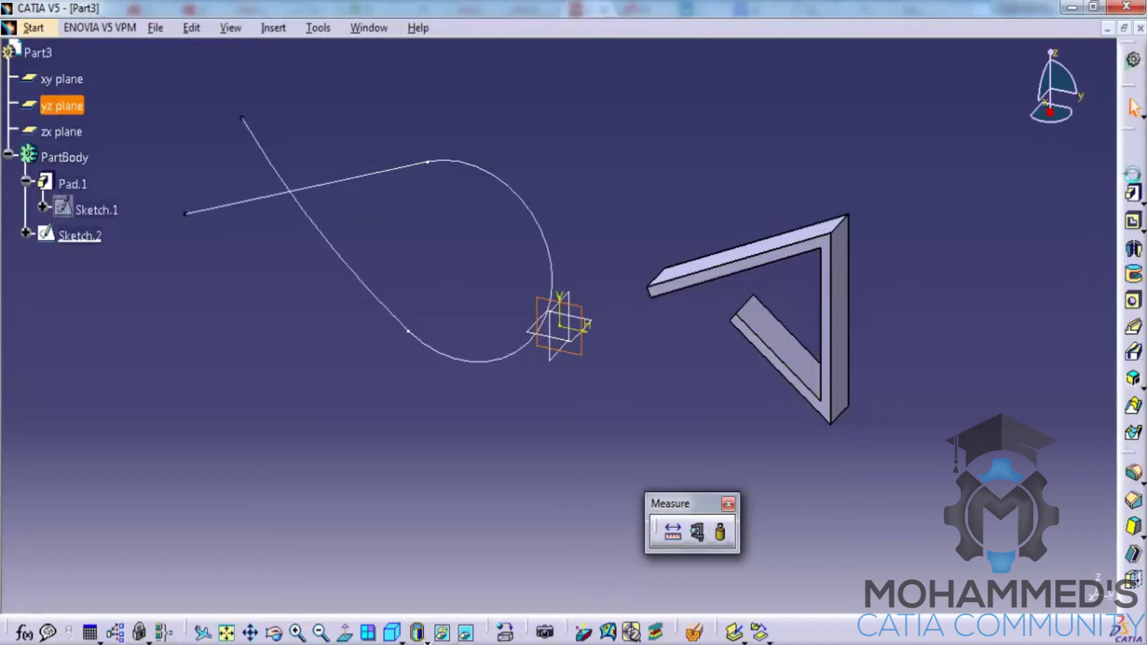
Draw two separate rectangles, one above the other, in a new yz-plane Sketch.3
click(1133, 151)
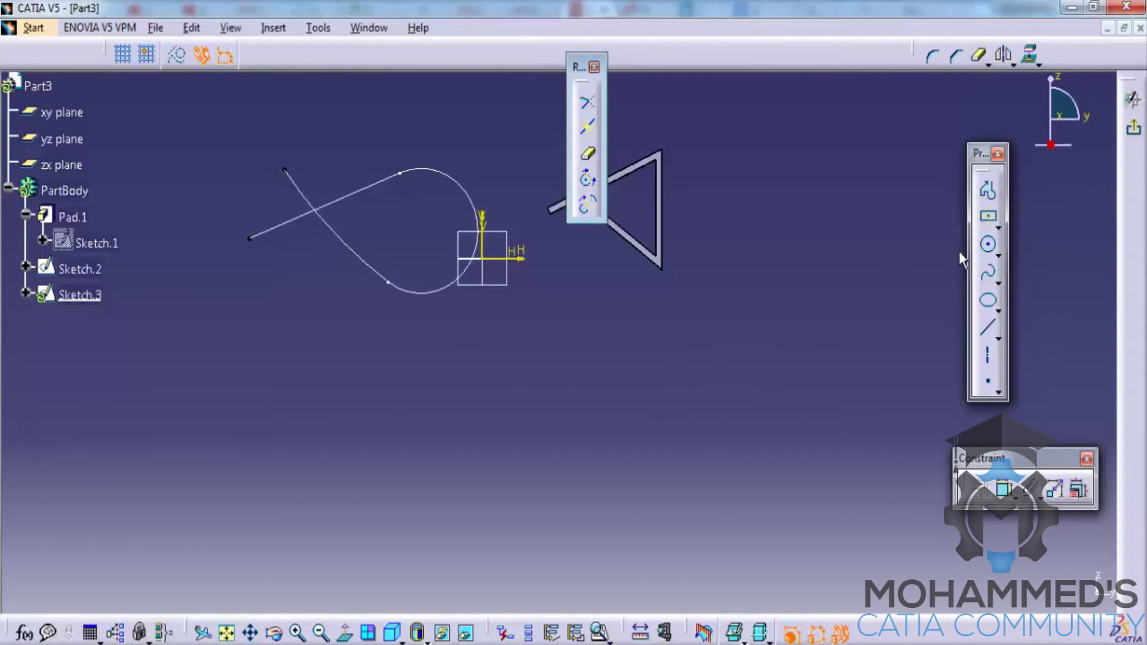
click(988, 216)
click(634, 387)
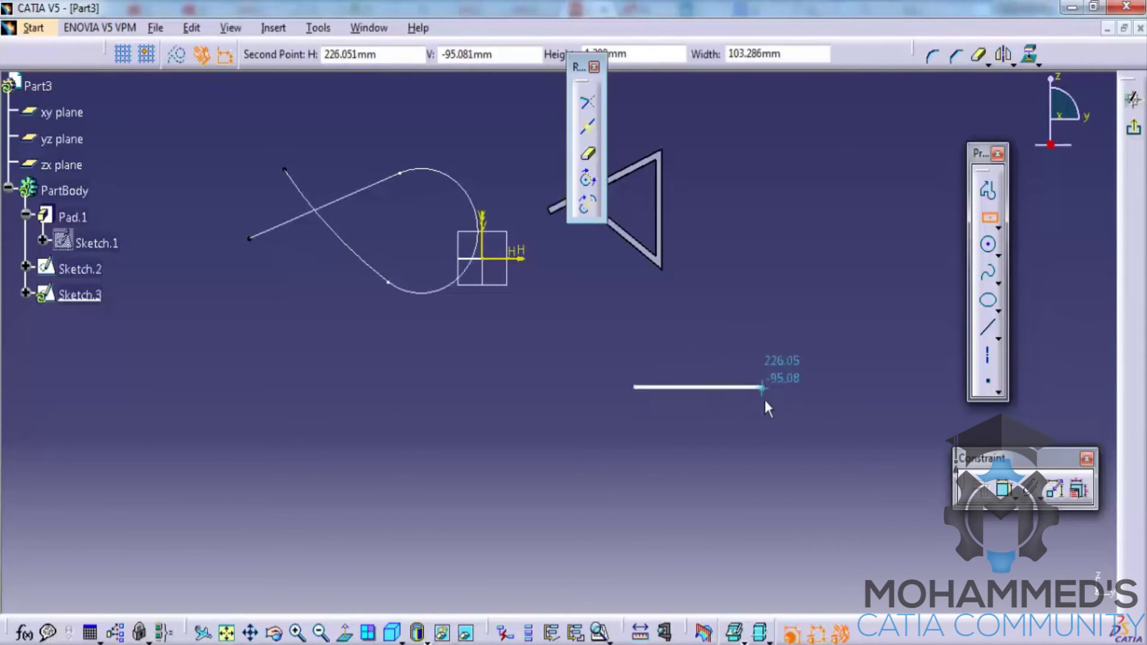
click(757, 419)
click(667, 473)
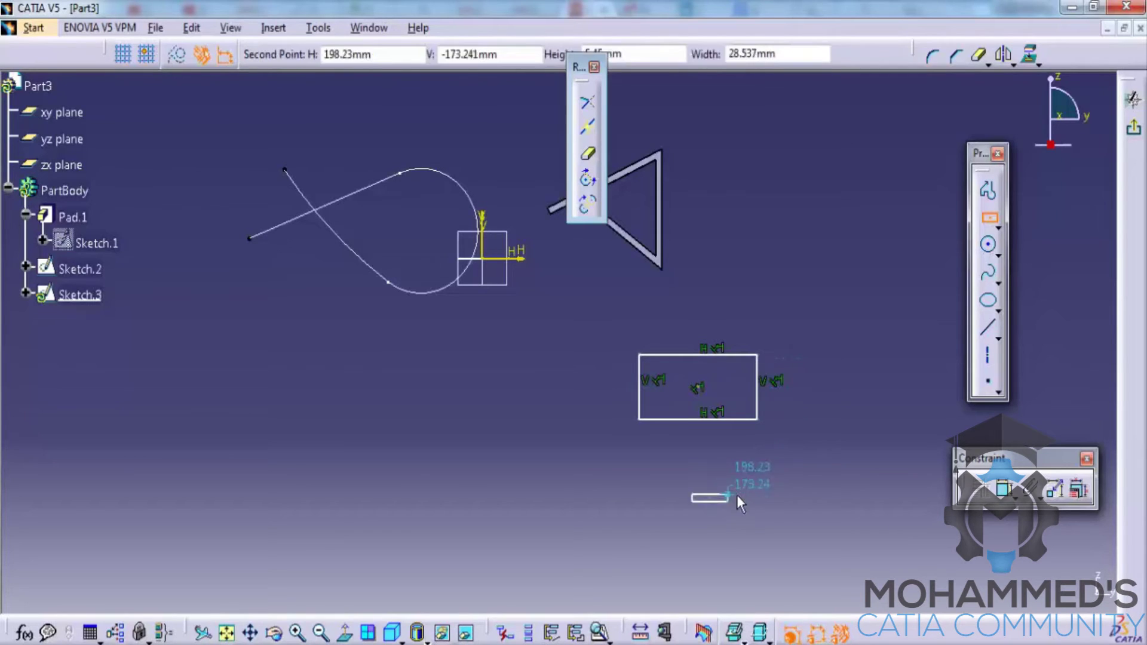
click(752, 524)
click(1134, 128)
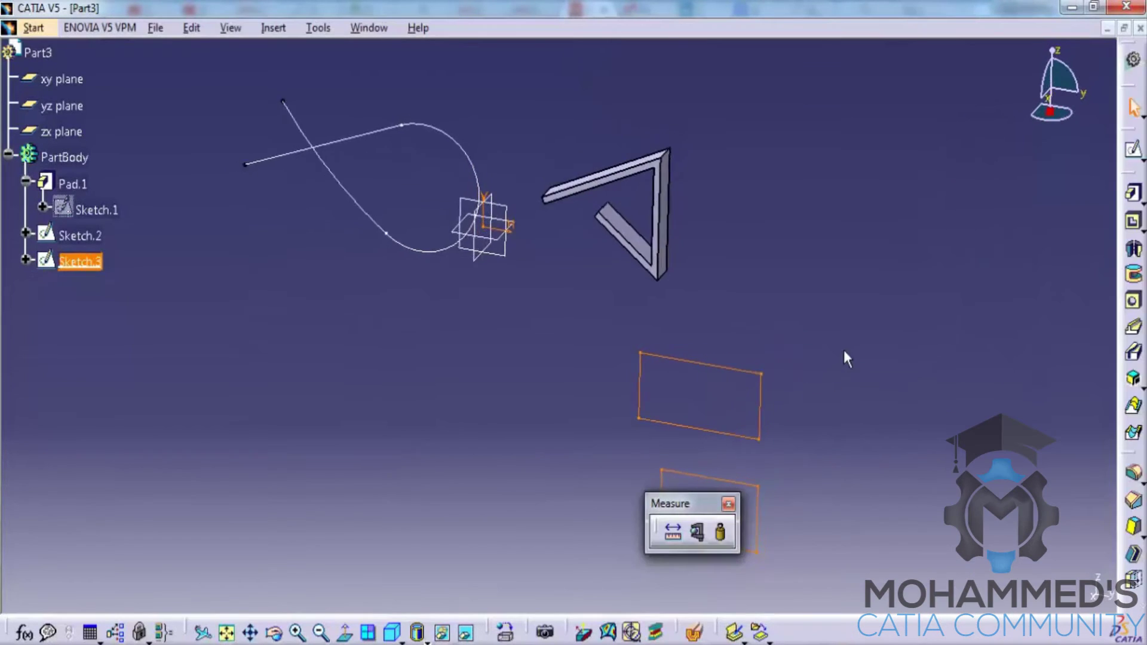
mouse_move(844, 350)
middle_down()
mouse_move(710, 271)
mouse_move(724, 267)
middle_up()
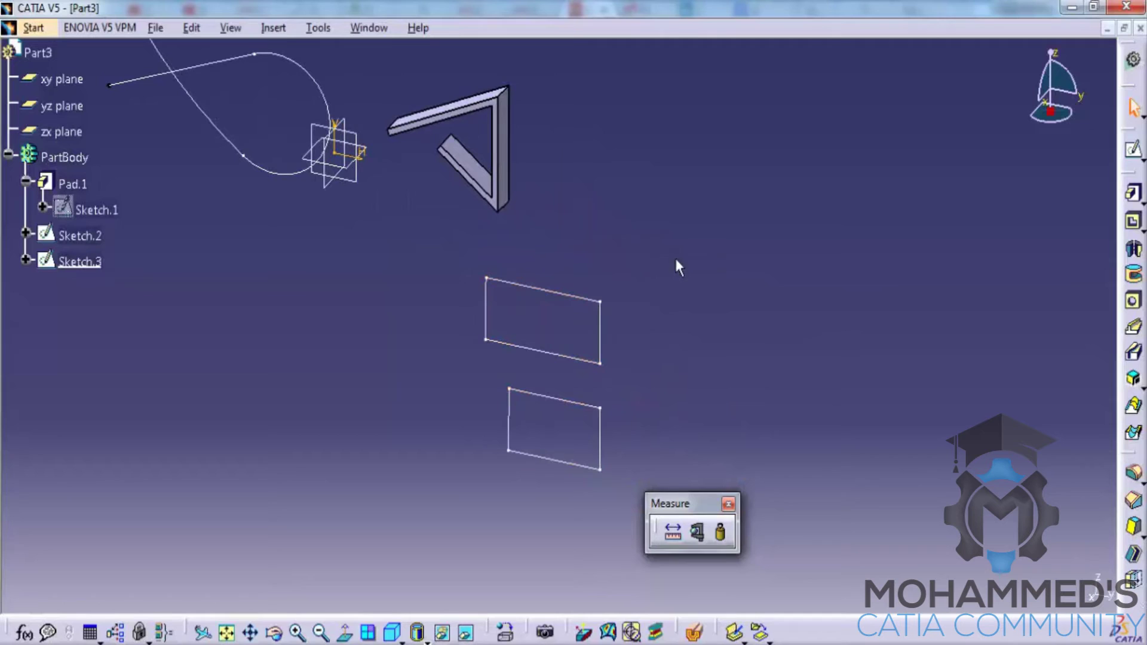
Start a pad using Sketch.3 as its profile
click(610, 334)
click(692, 300)
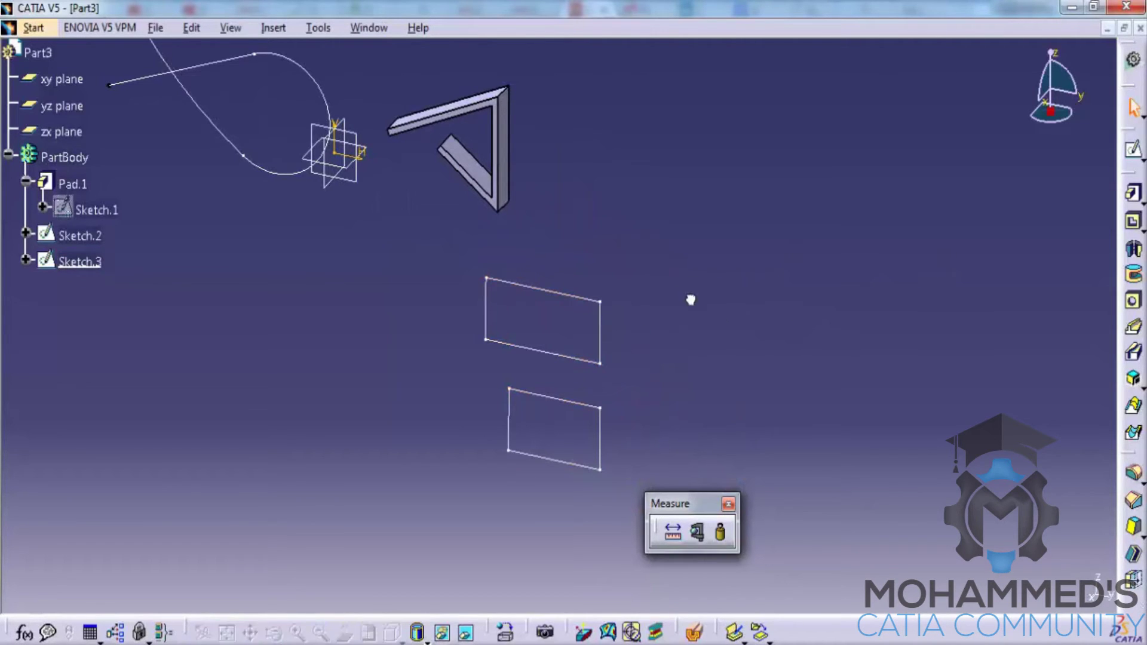
click(1132, 192)
click(599, 313)
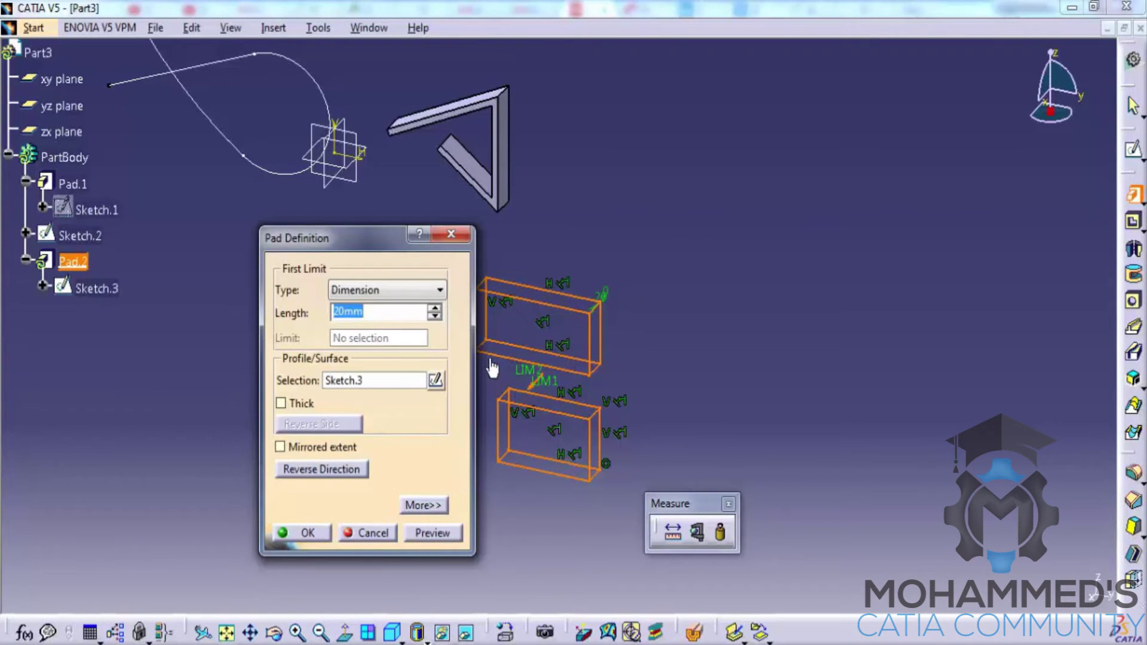
click(408, 386)
right_click(404, 383)
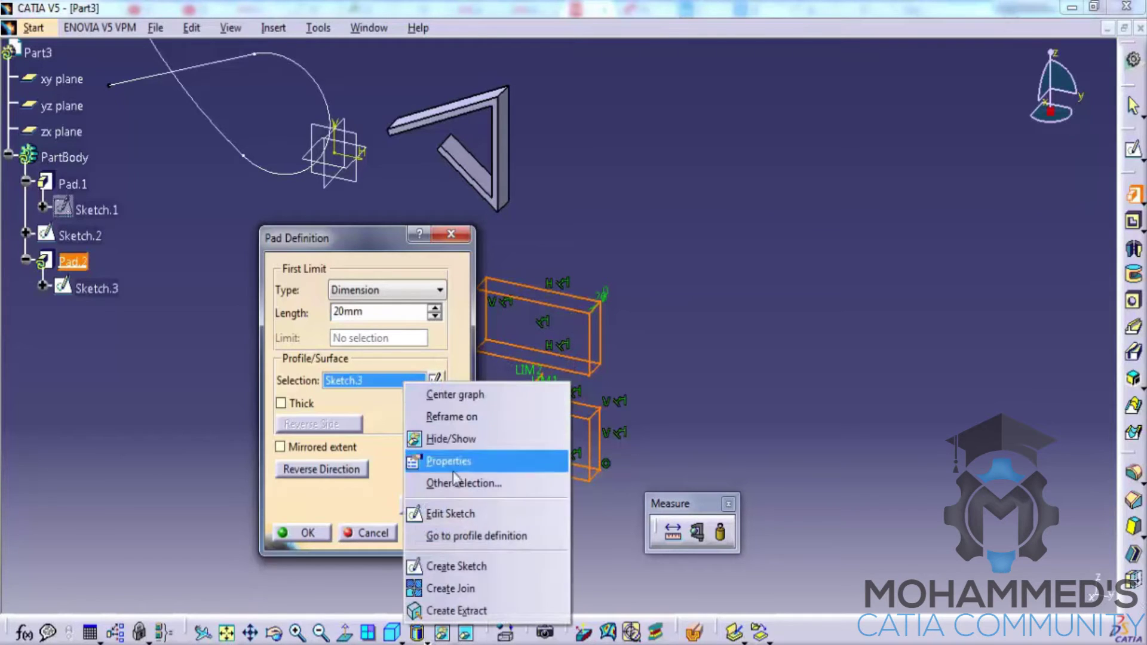
Limit the pad profile to the upper rectangle via Sub-elements and create the 20mm Pad.2
click(487, 536)
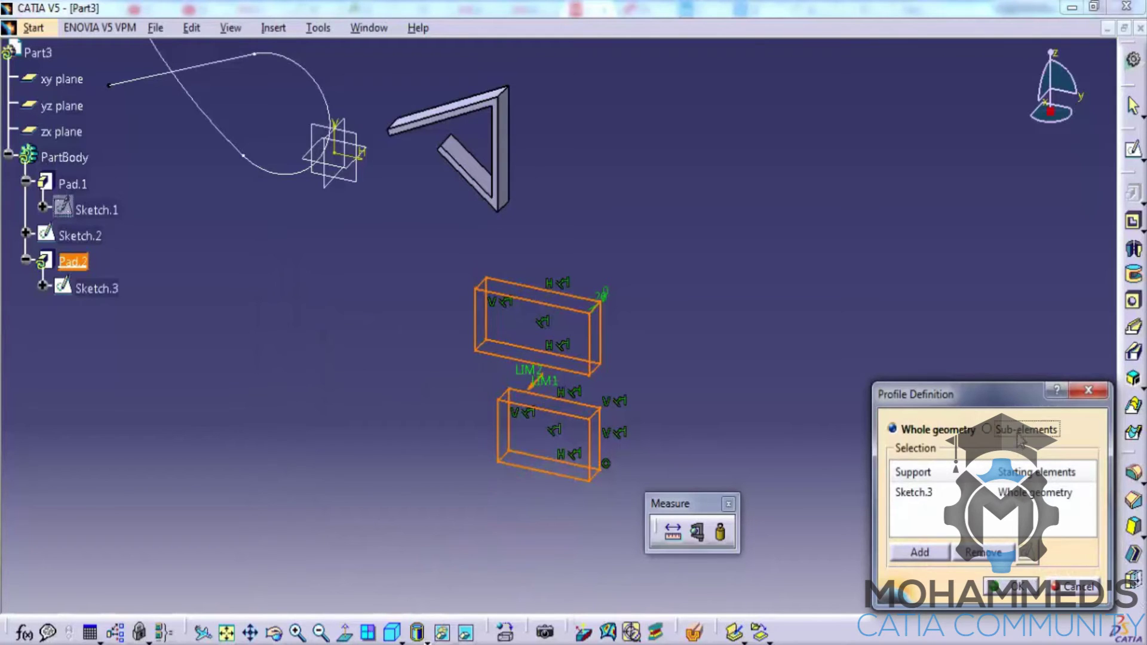
click(925, 496)
click(980, 552)
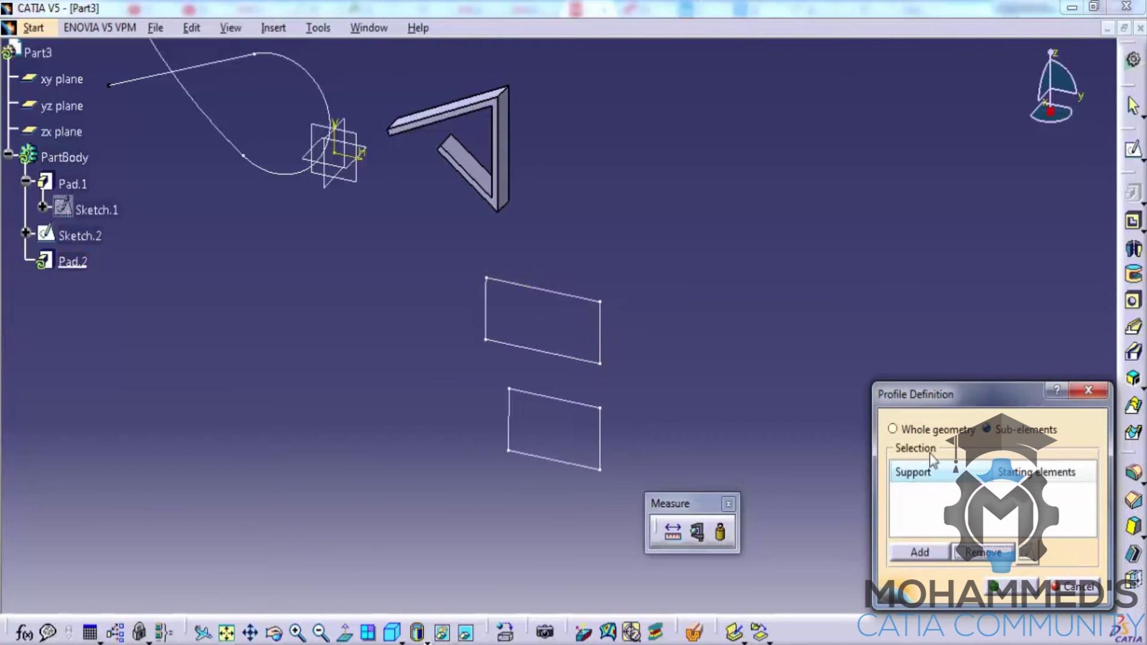
click(606, 332)
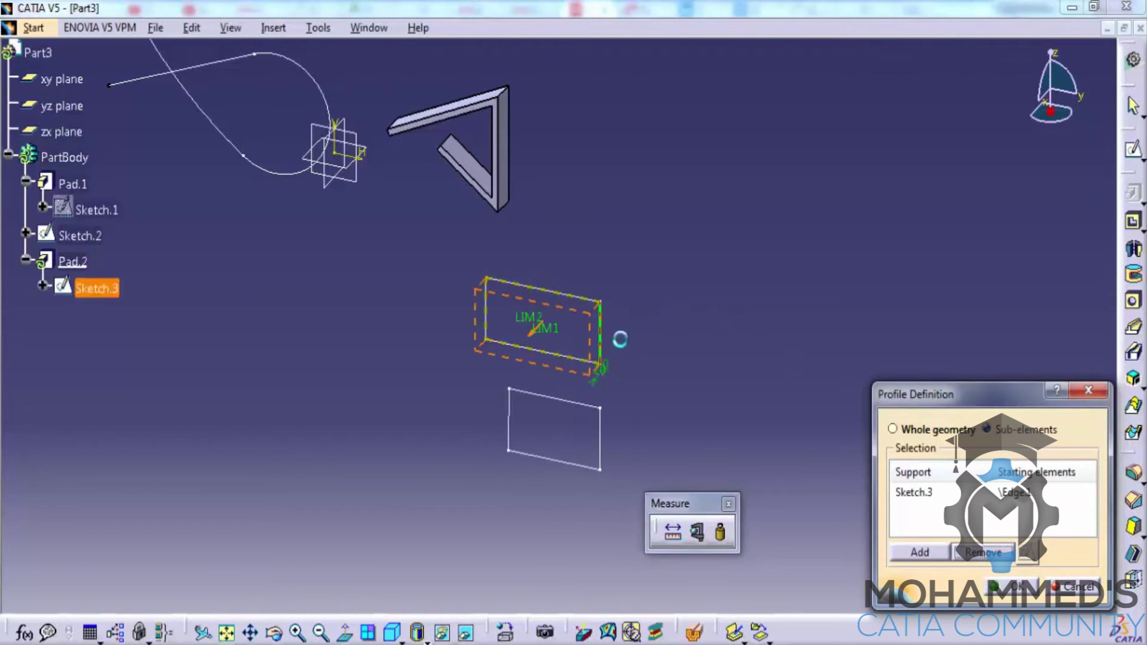
click(1013, 587)
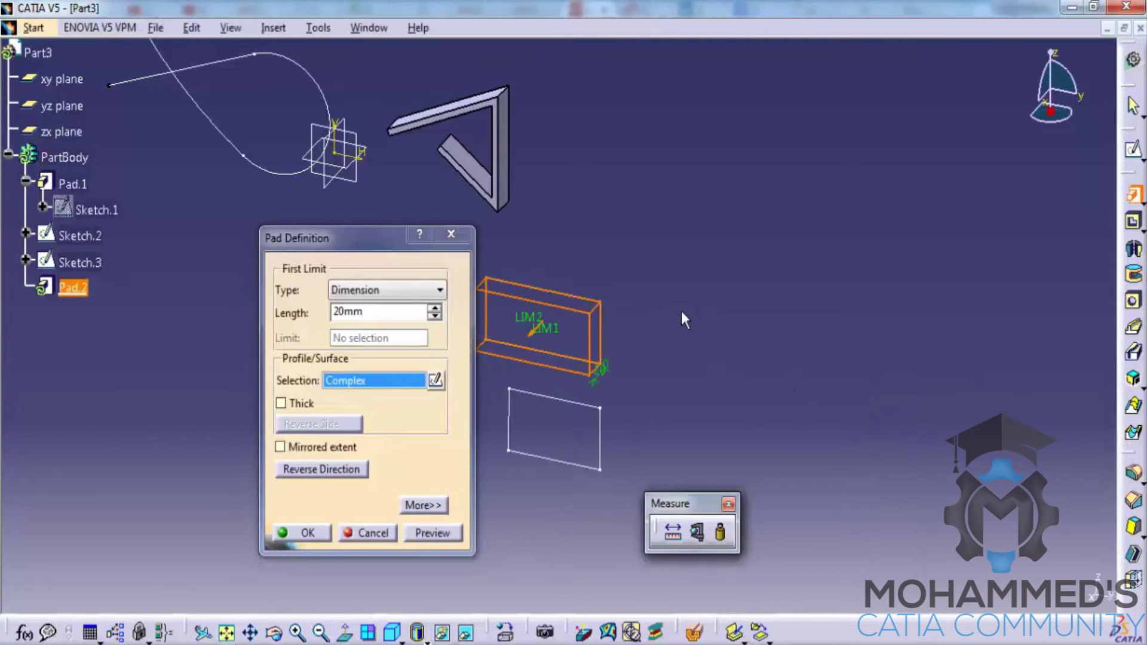
click(306, 532)
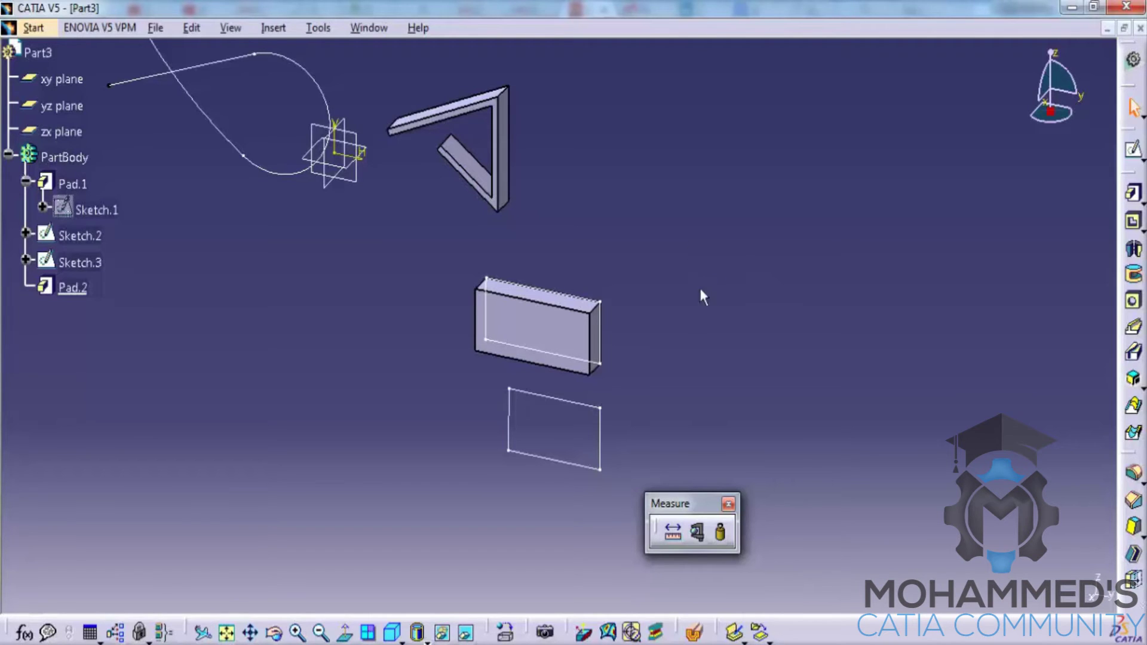
Rotate the model, then use Reframe On for Sketch.2
middle_drag(644, 255, 619, 197)
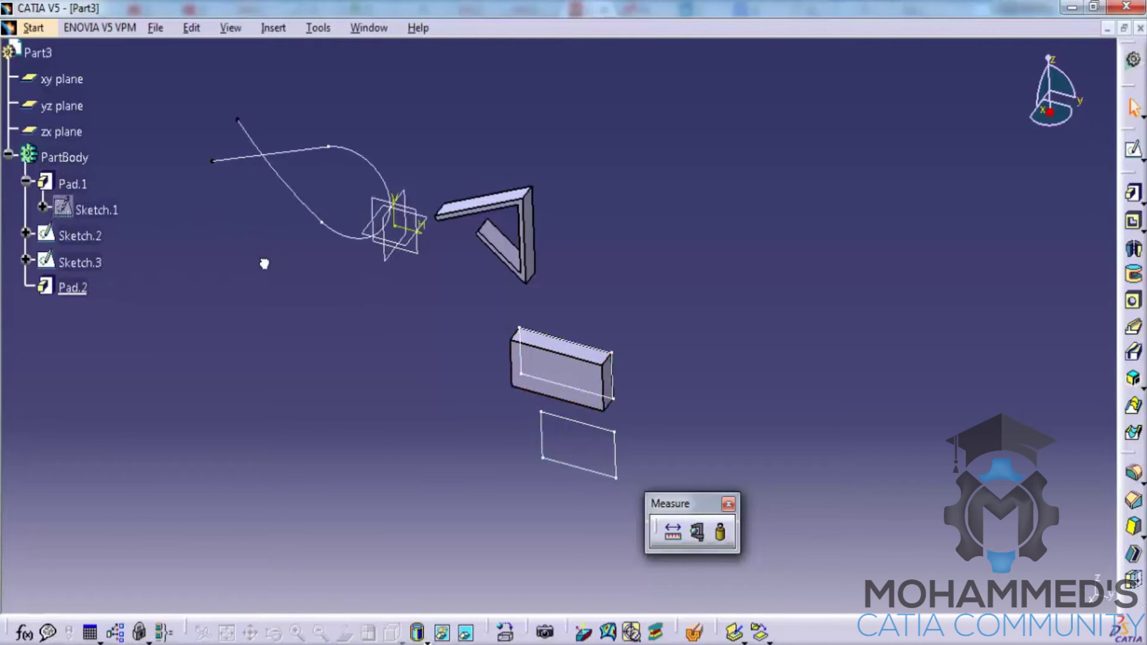
right_click(96, 242)
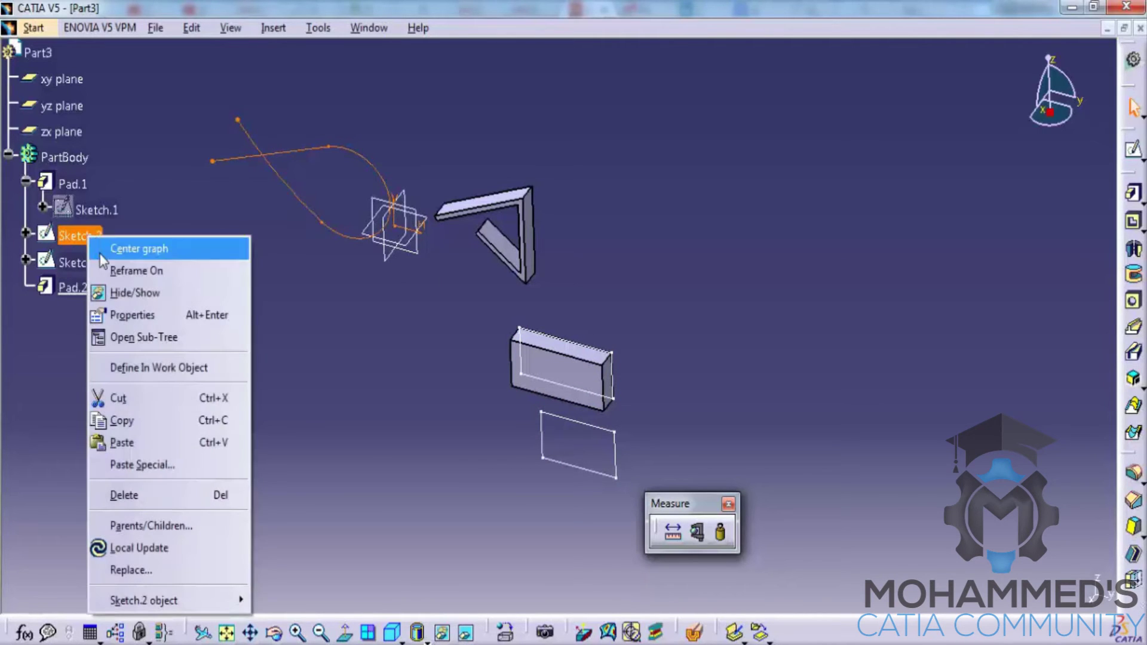
click(125, 272)
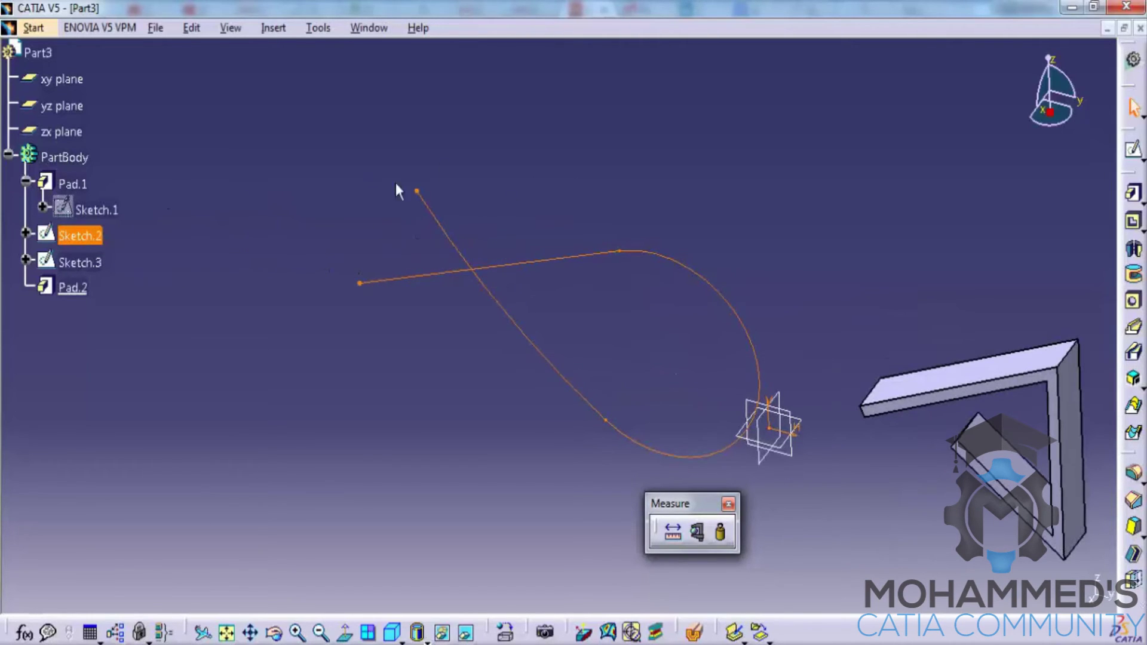
Clear the selection and pan and zoom until the bracket and new block are in view
click(219, 230)
mouse_move(477, 243)
middle_down()
mouse_move(325, 233)
mouse_move(350, 251)
middle_up()
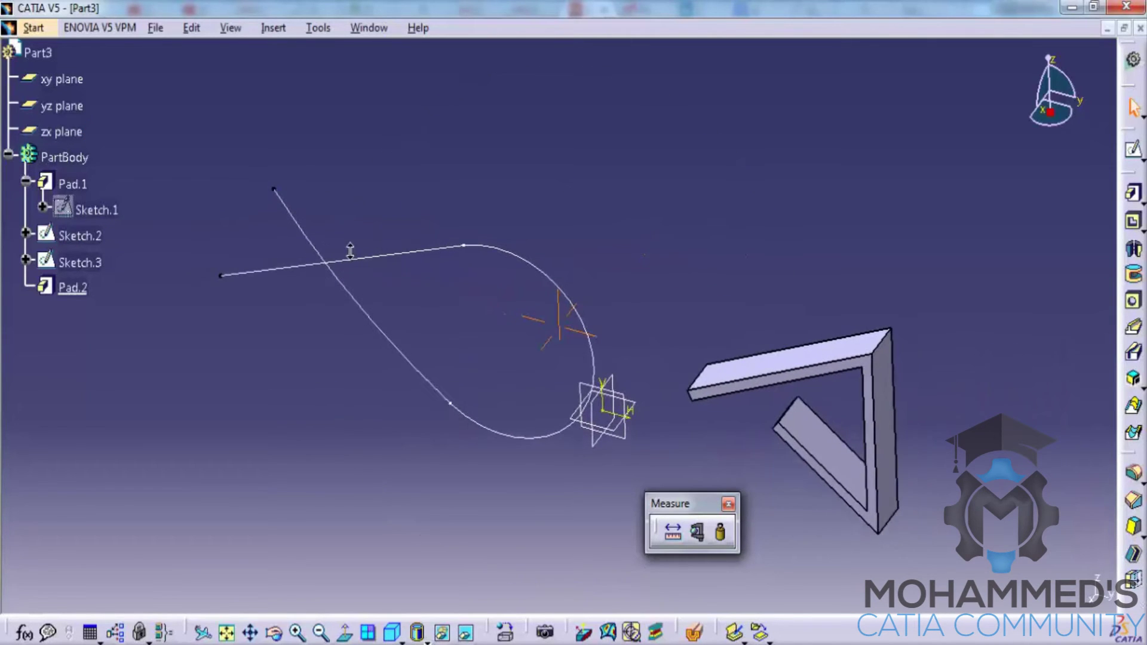
scroll(138, 171, down, 5)
scroll(134, 159, up, 5)
scroll(134, 159, down, 5)
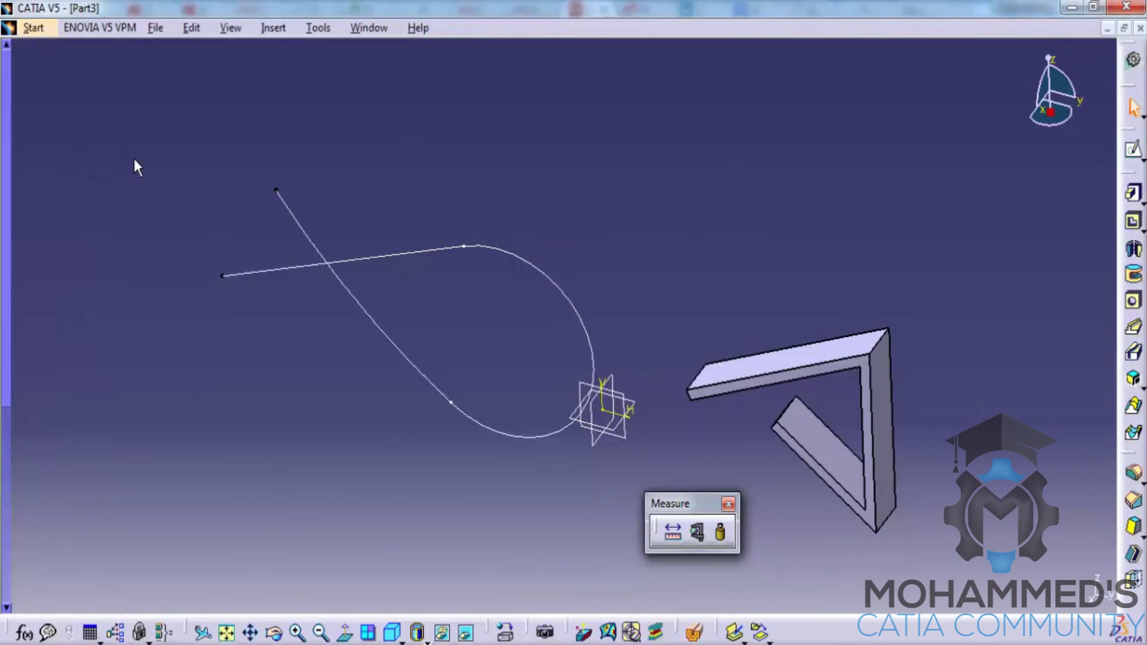
middle_drag(590, 293, 215, 160)
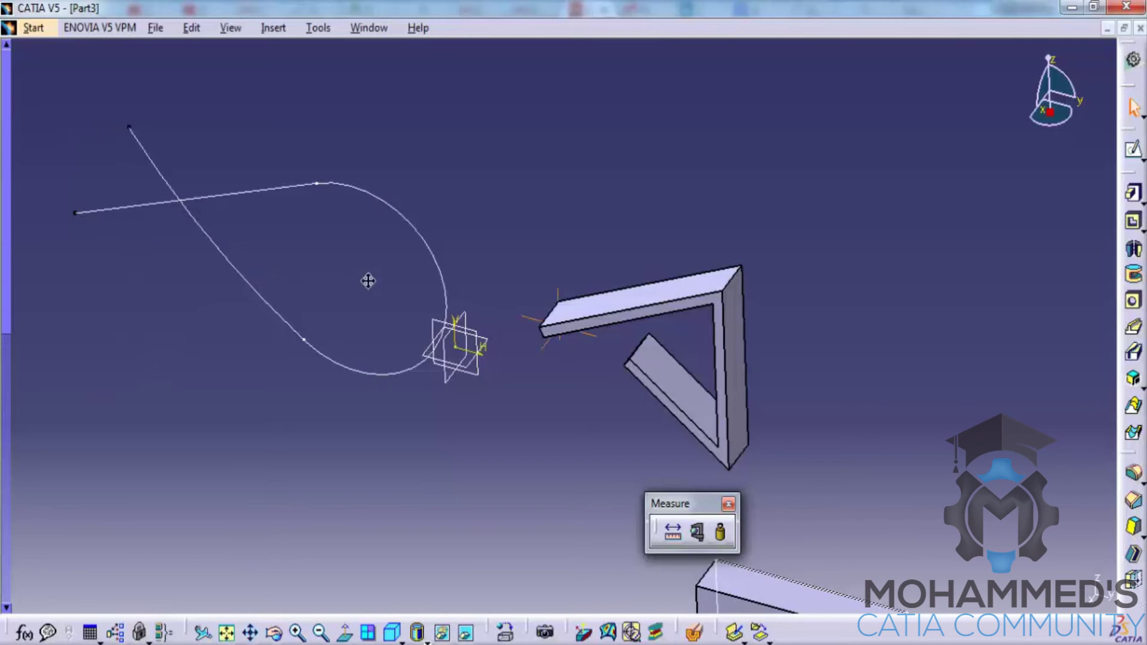
middle_drag(367, 281, 368, 193)
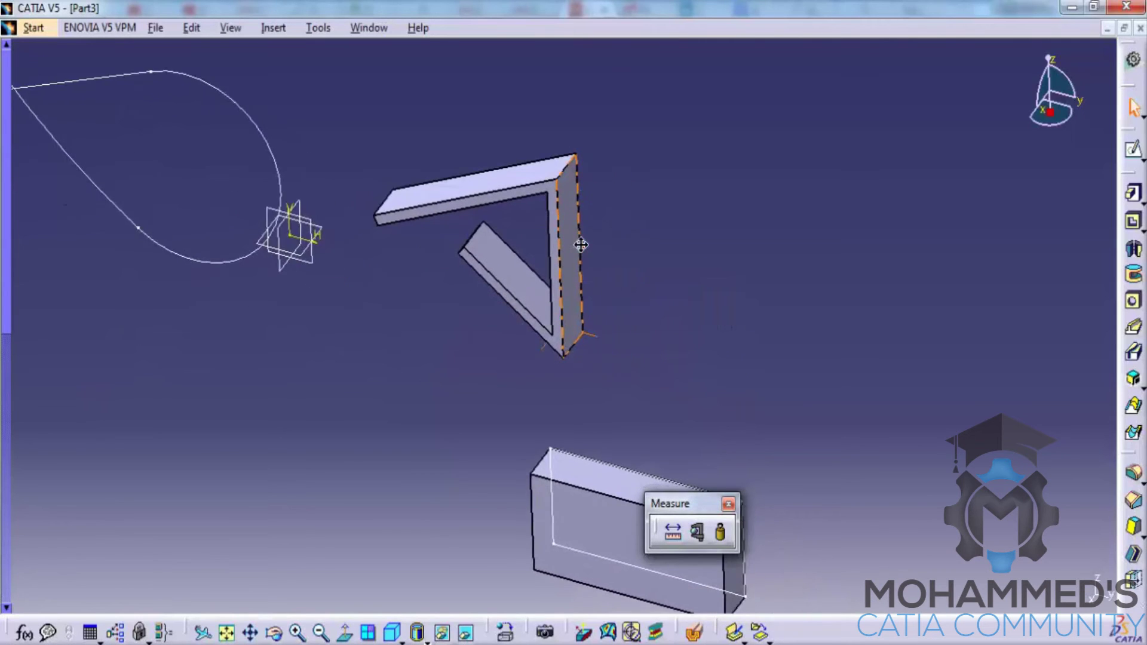
ctrl+middle_drag(579, 243, 256, 195)
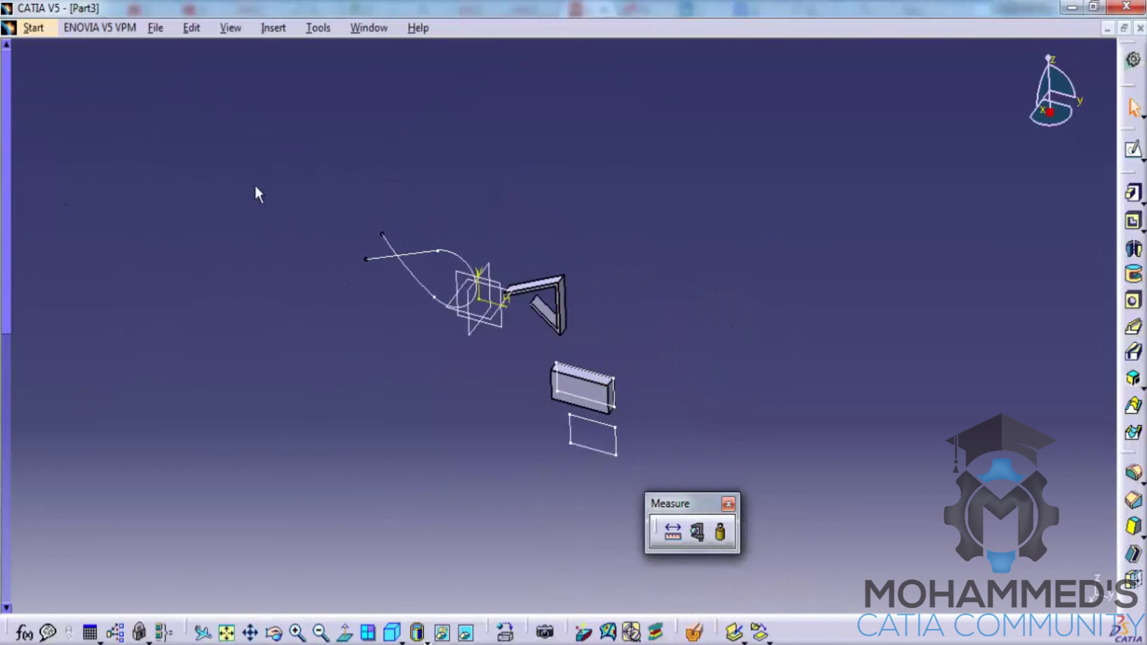
click(12, 149)
click(12, 137)
ctrl+middle_drag(555, 286, 638, 328)
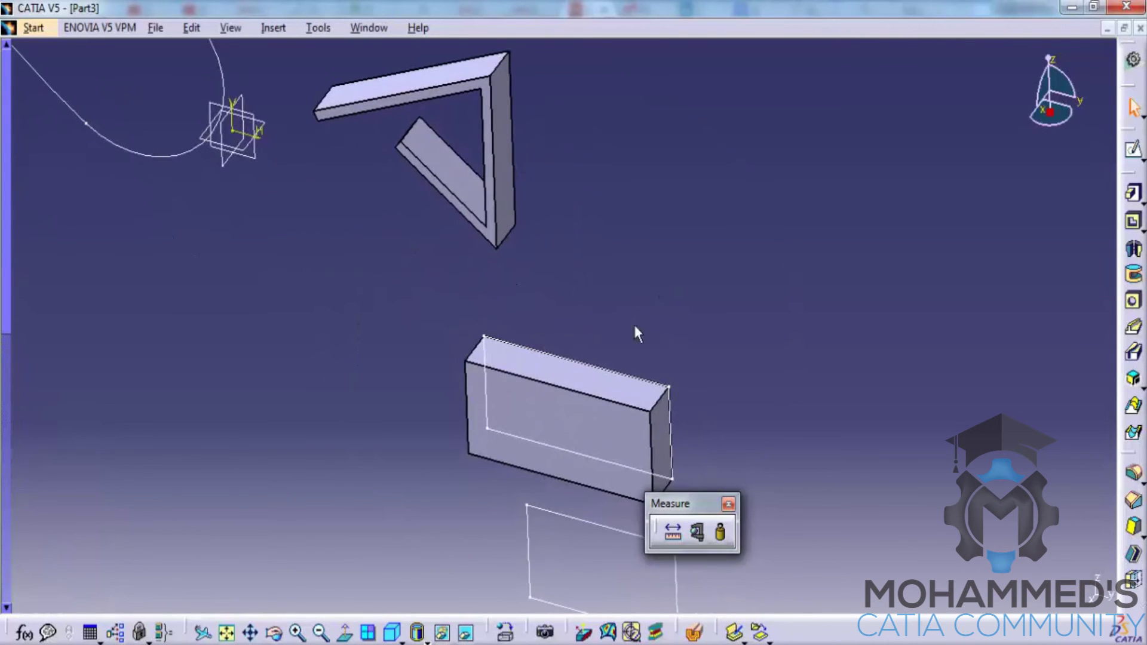
Use Center graph on the padded block to locate and select Pad.2 in the tree
click(594, 438)
right_click(584, 421)
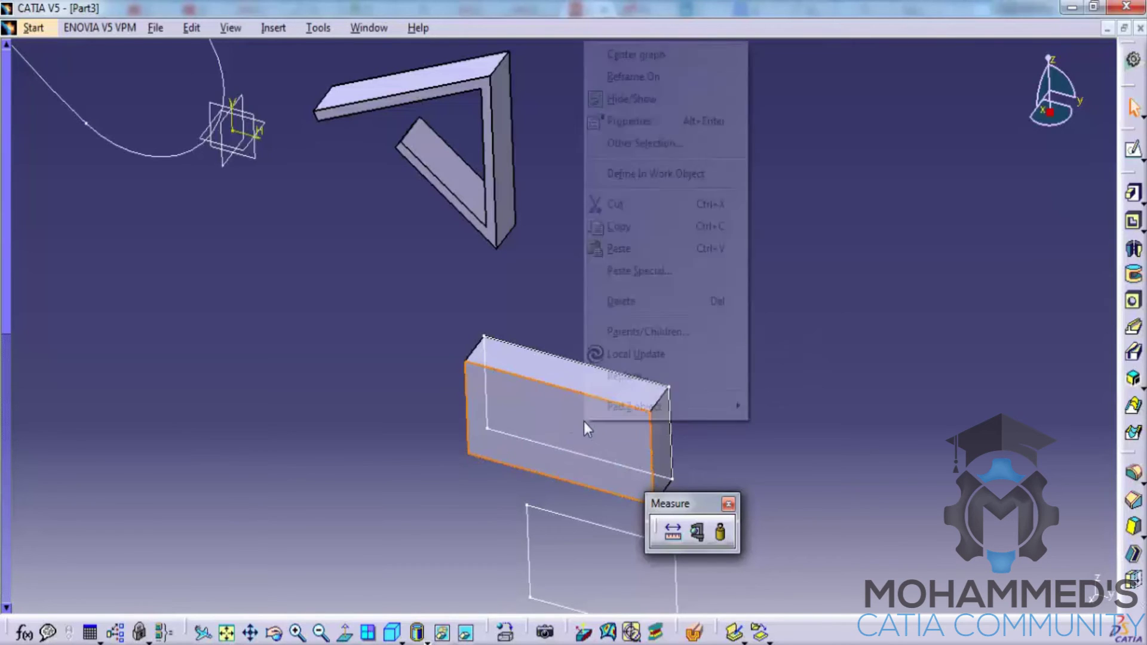
click(653, 58)
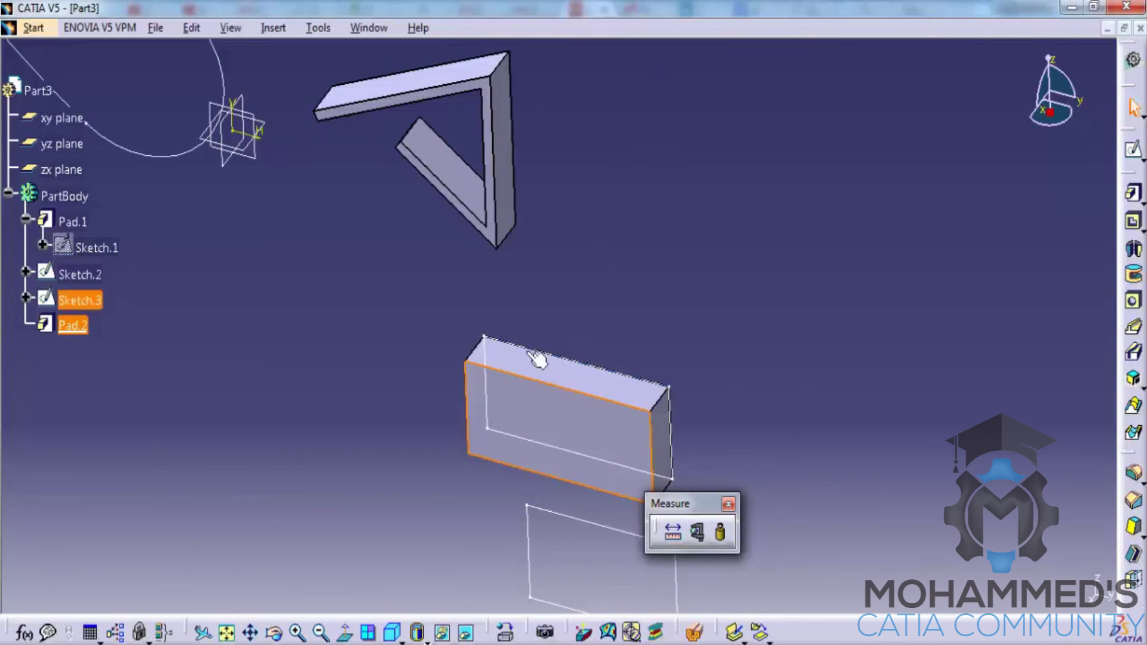
click(353, 291)
click(74, 326)
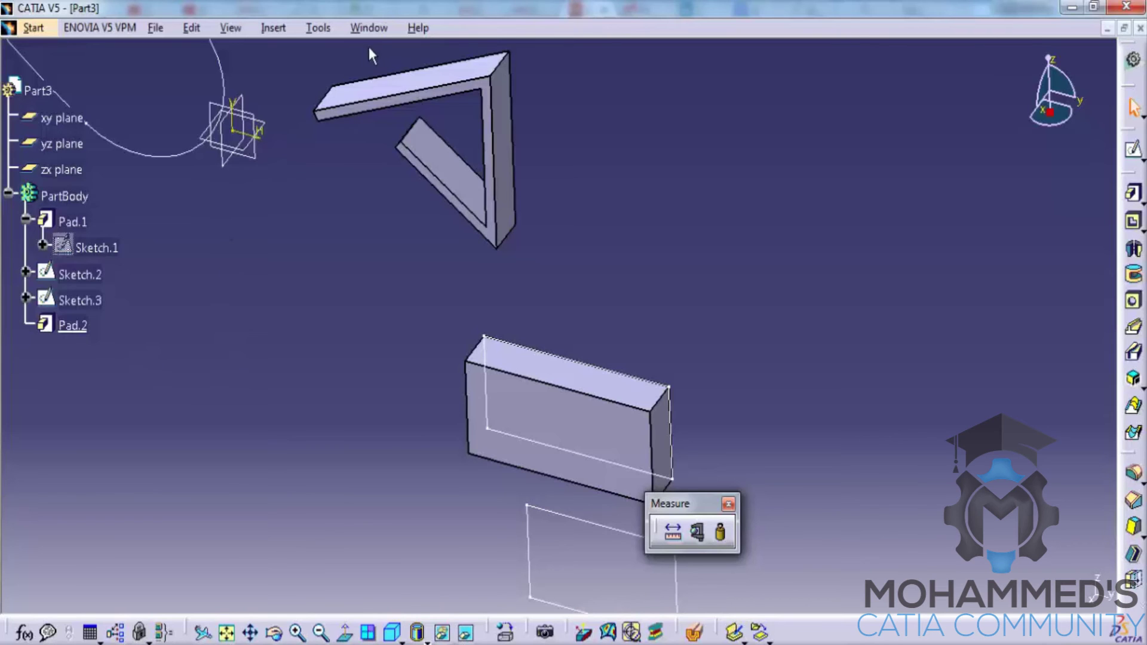
Switch to the Part1 document and select RectPattern.1 in its tree
click(369, 27)
click(397, 144)
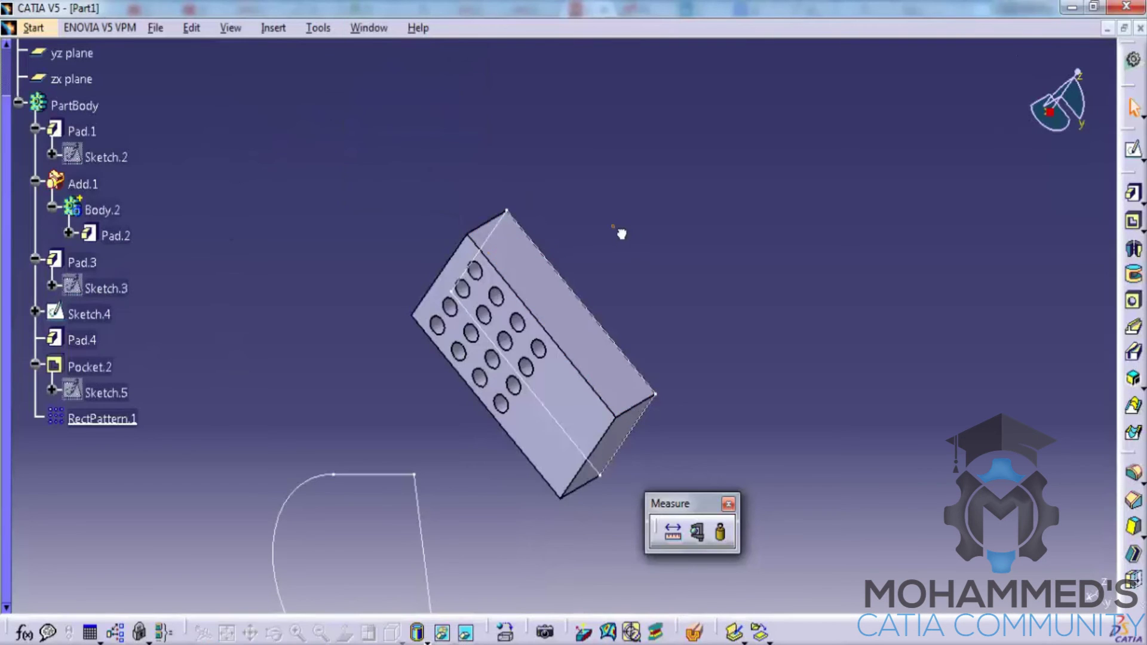
middle_drag(522, 325, 686, 200)
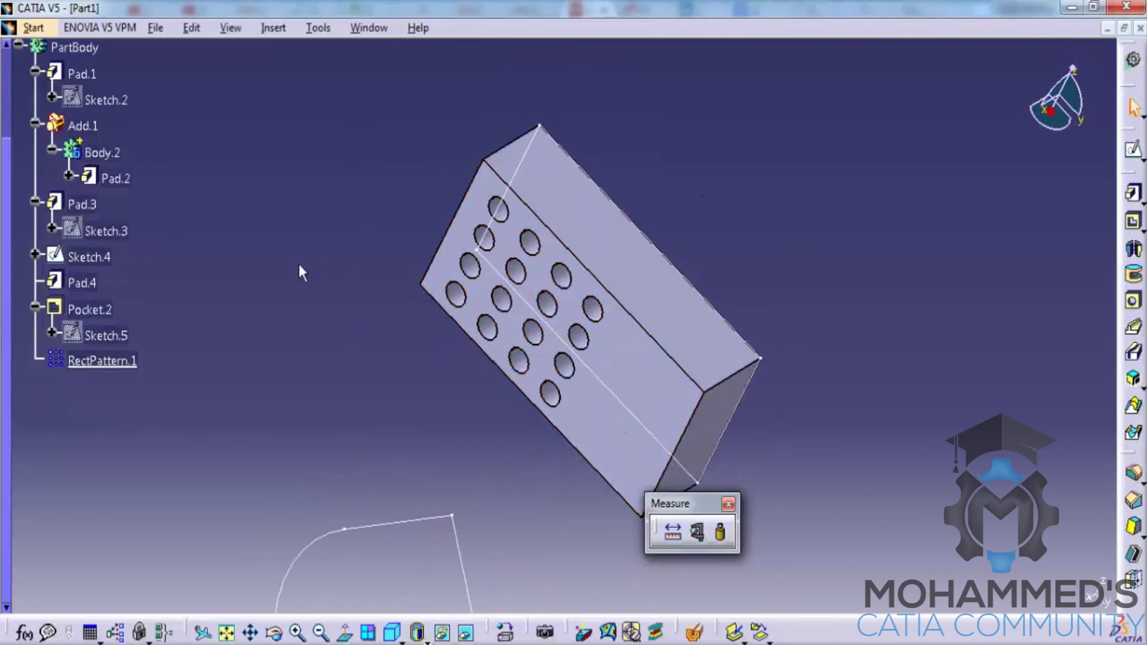
click(111, 367)
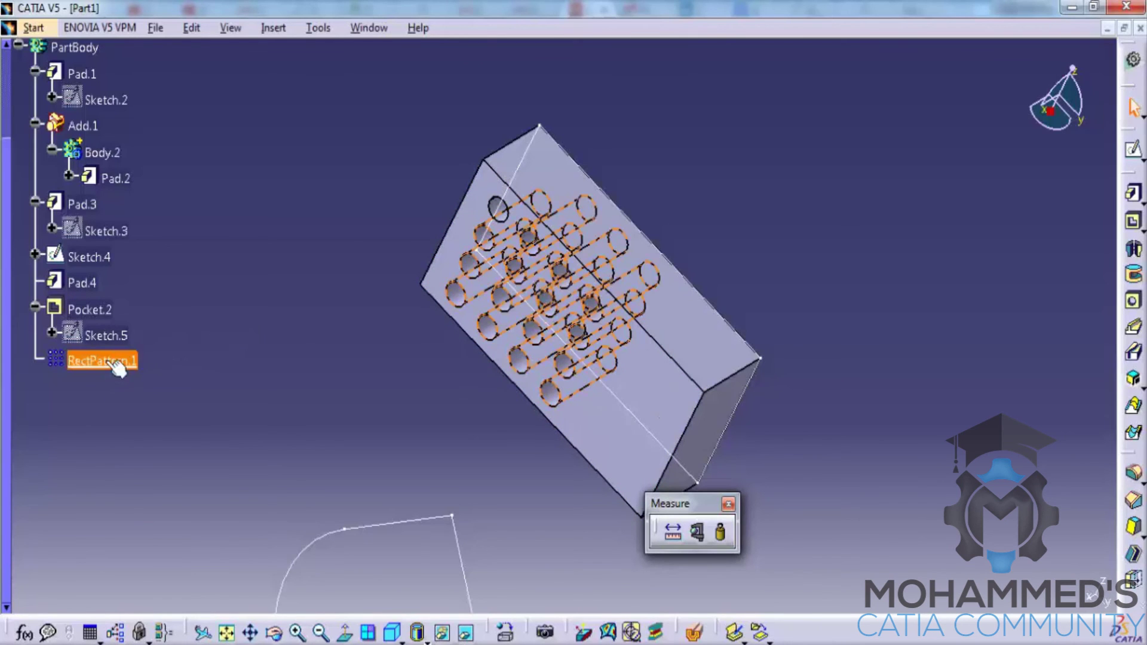
Explode RectPattern.1 into individual pocket features
right_click(113, 366)
mouse_move(179, 638)
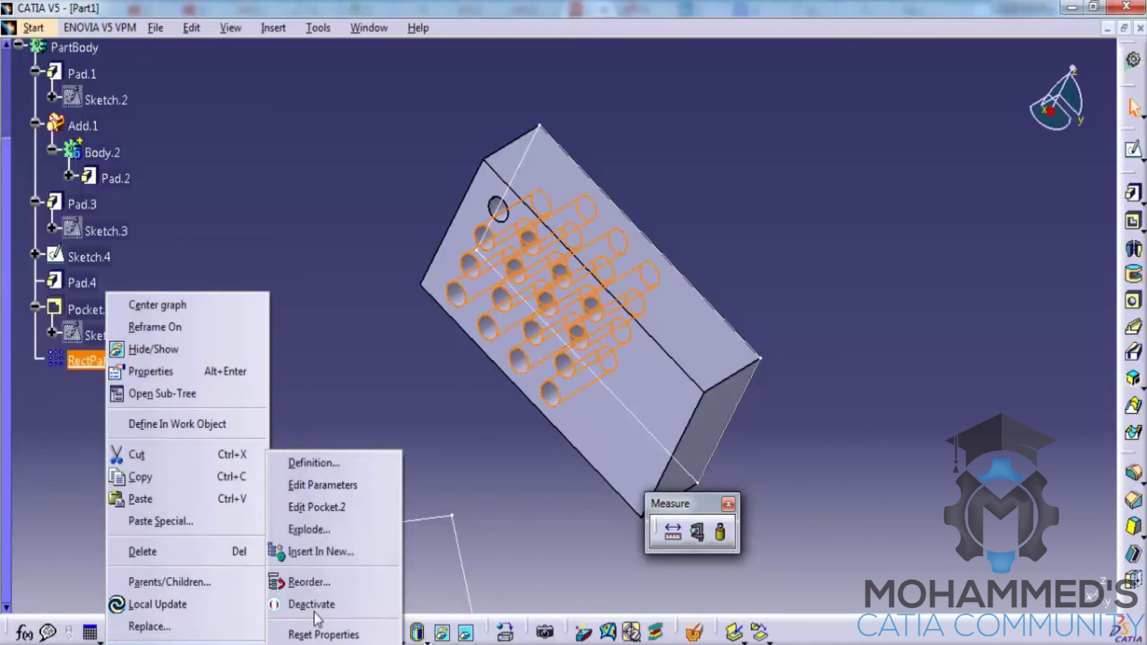
click(322, 530)
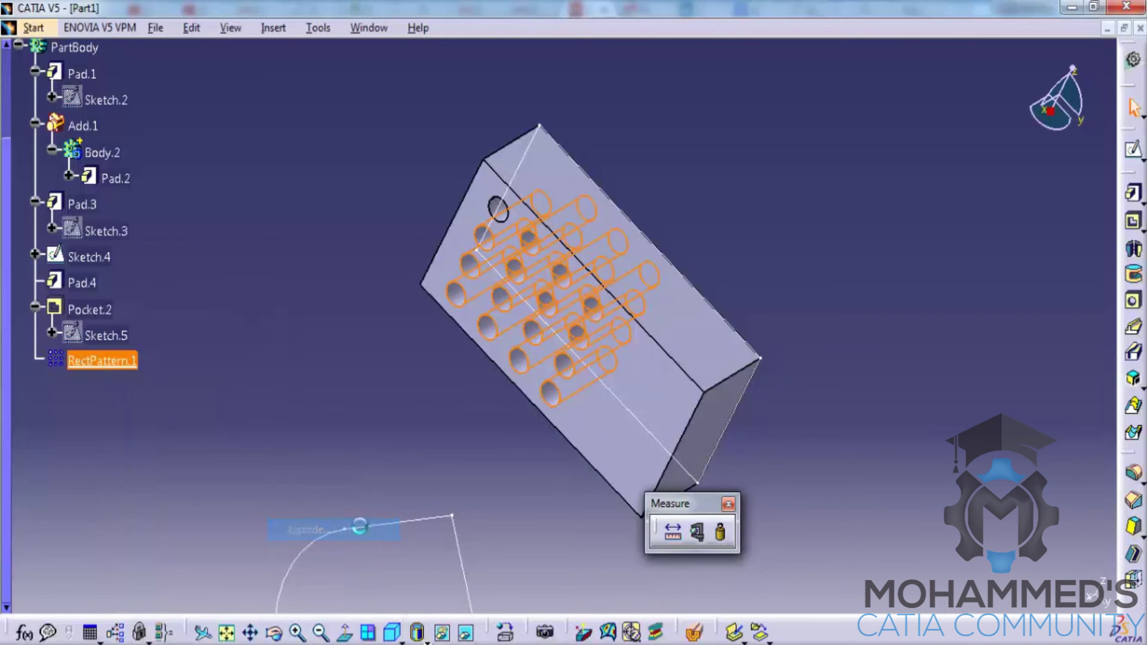
Highlight Pocket.5, Pocket.3 and Pocket.4 to see which hole each creates
middle_drag(511, 383, 441, 271)
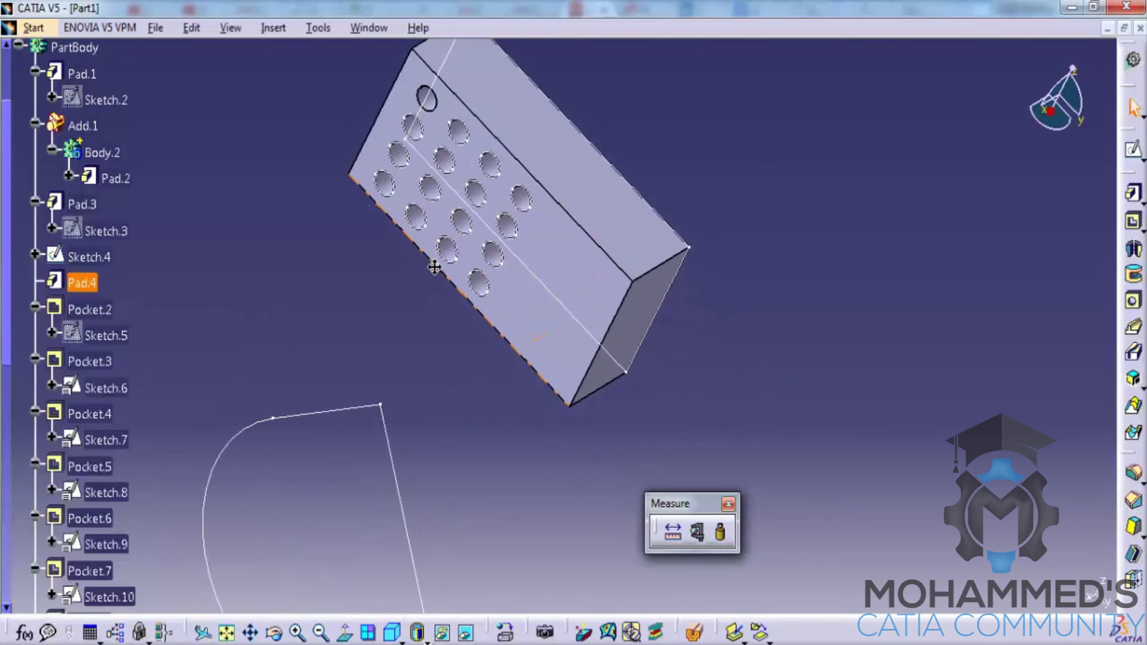
click(90, 467)
click(248, 307)
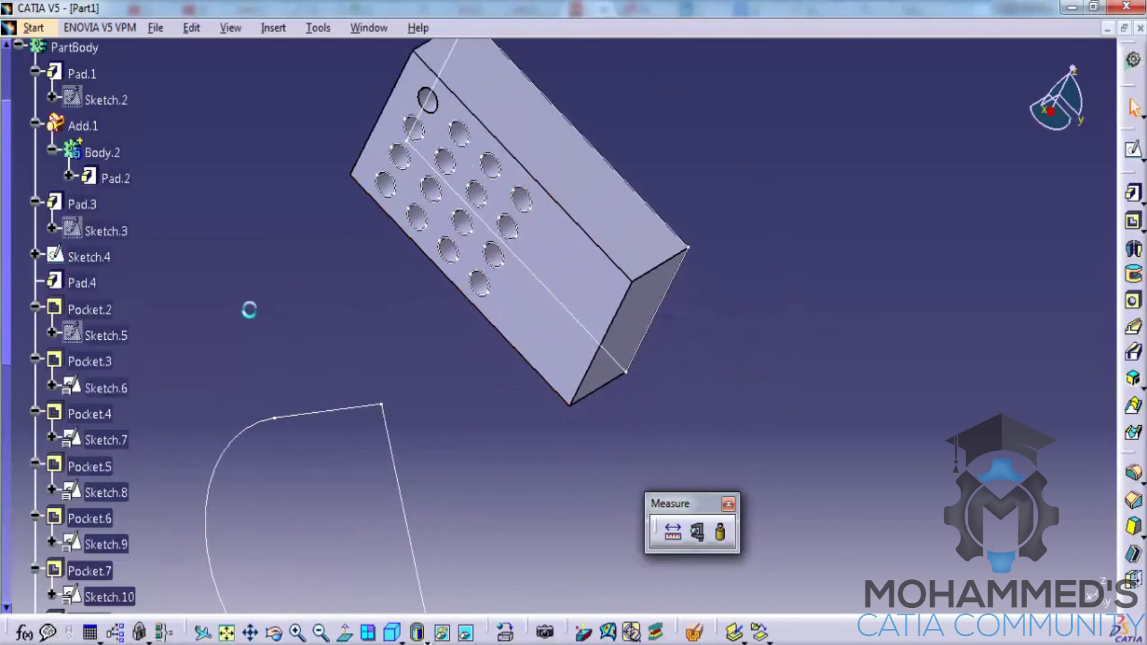
click(113, 360)
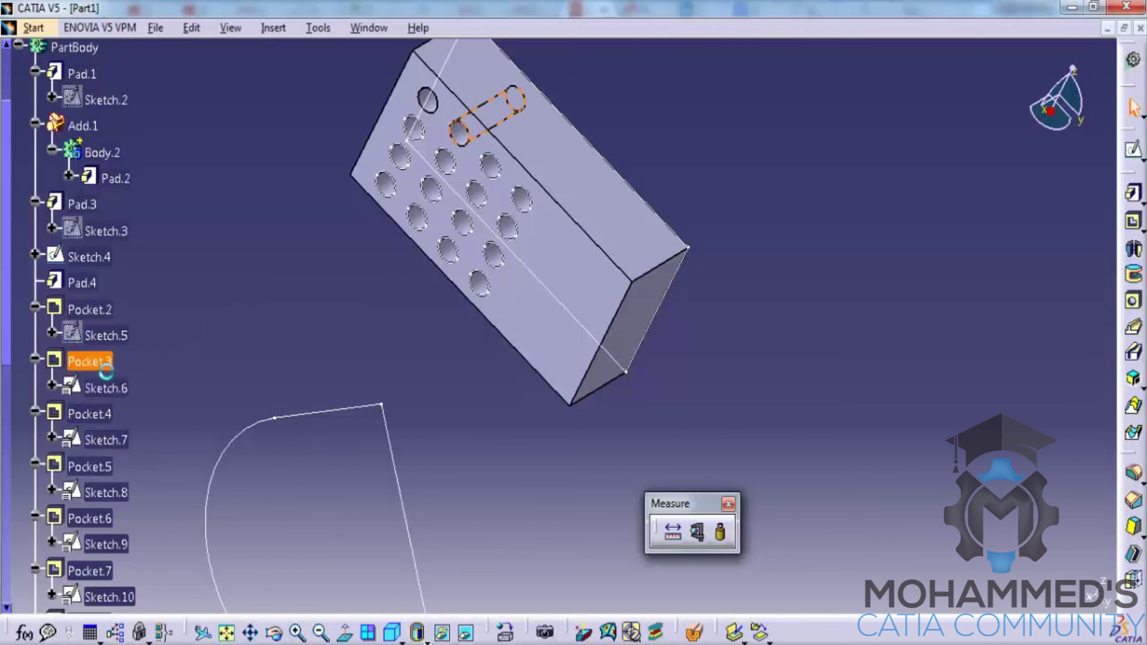
click(89, 445)
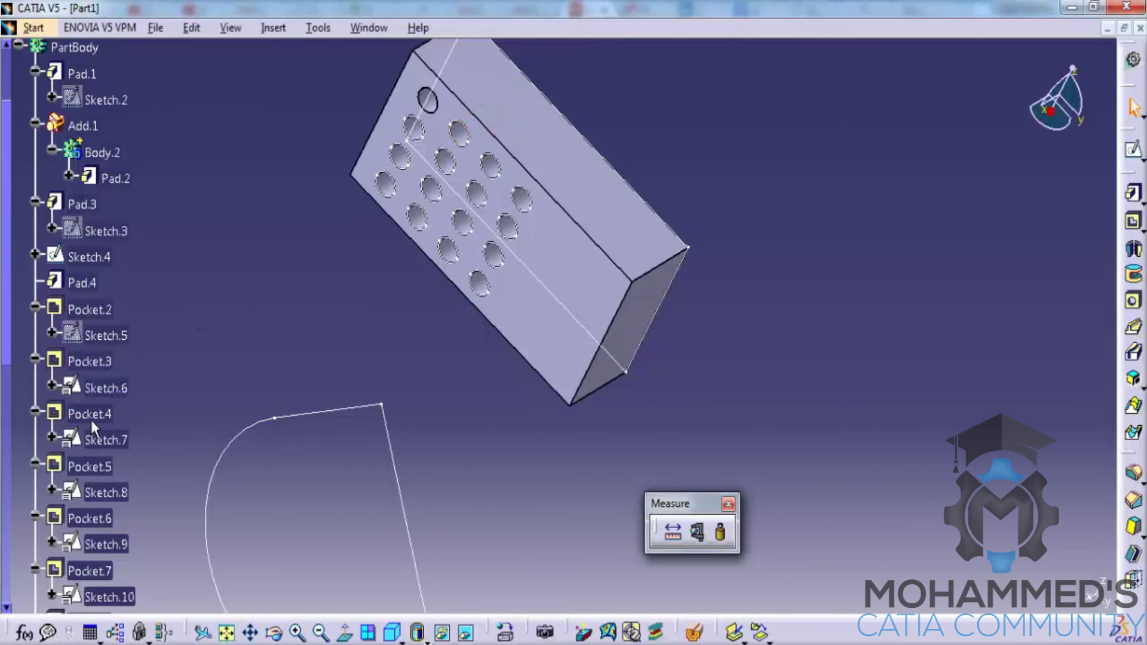
Delete Pocket.4 and confirm, removing that hole from the grid
click(94, 418)
right_click(96, 419)
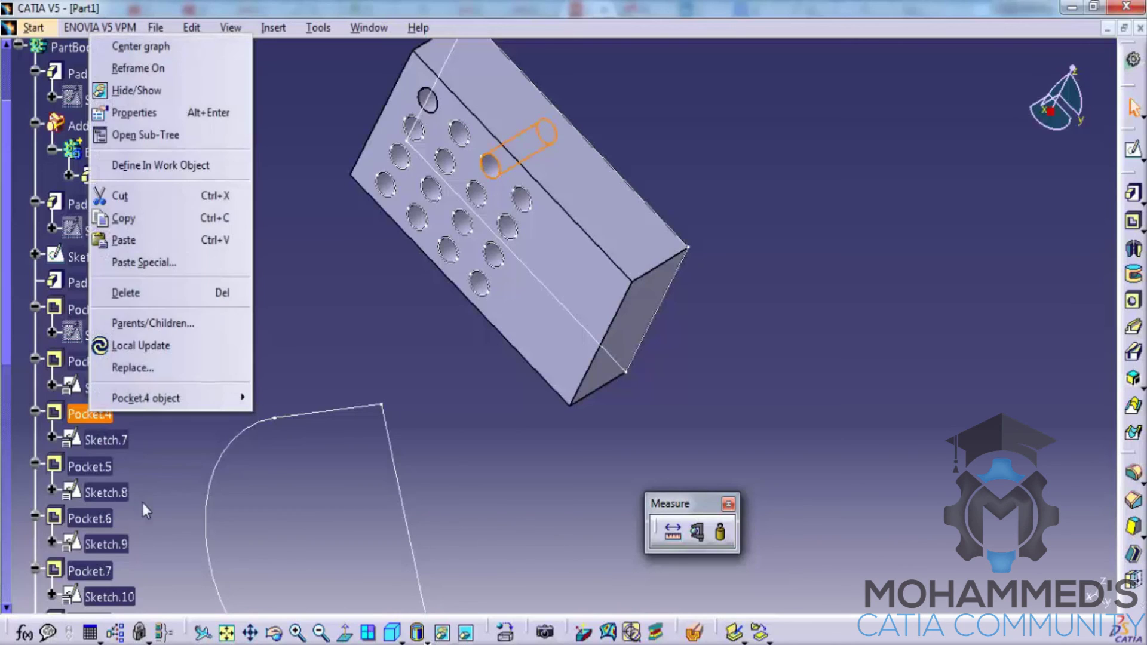
click(137, 293)
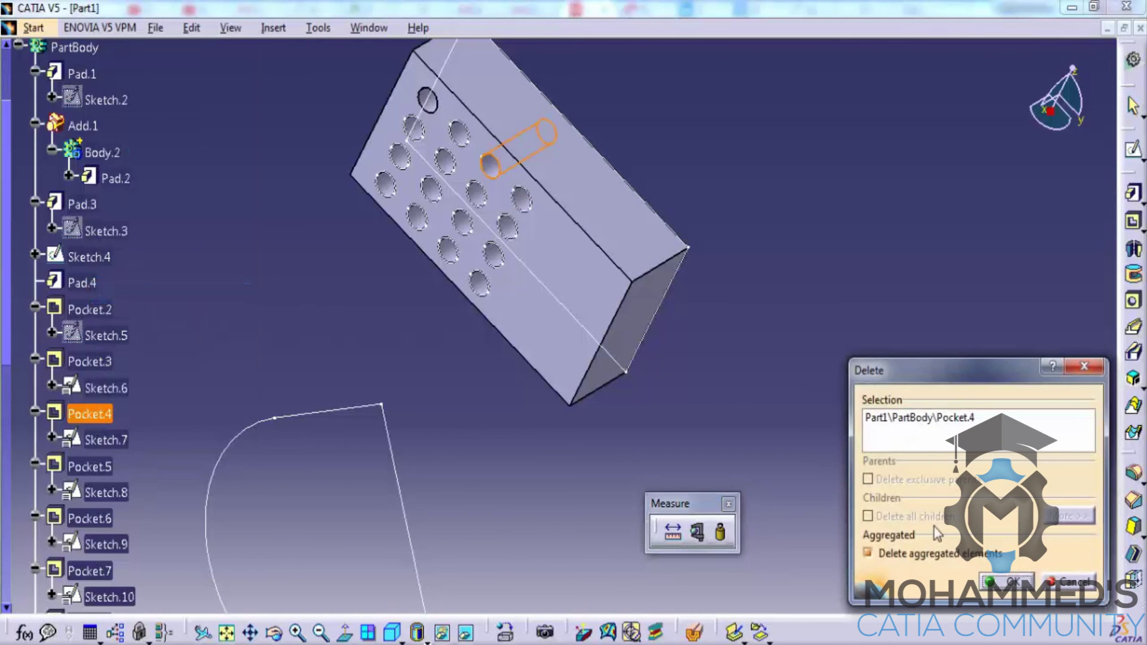
click(1009, 579)
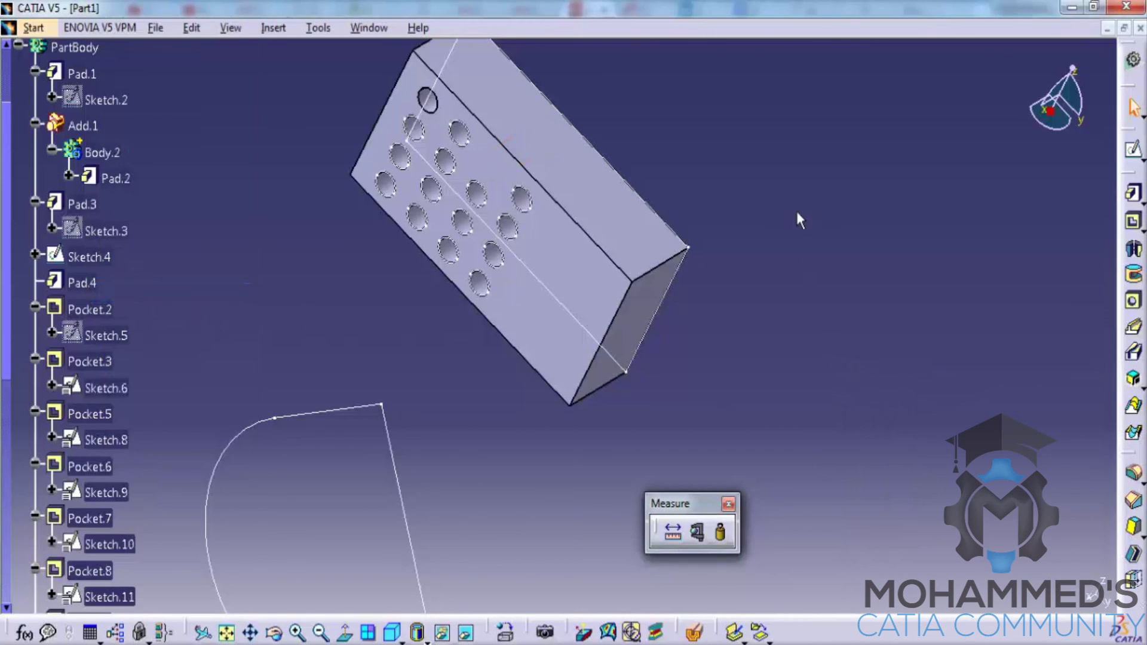